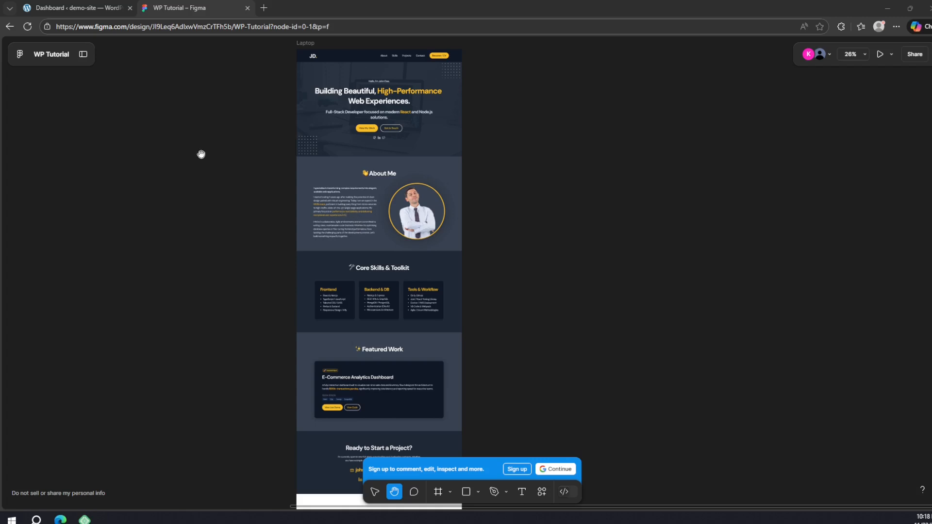
# Switch to the WordPress dashboard and open the Astra theme customizer's global typography settings
pyautogui.click(85, 10)
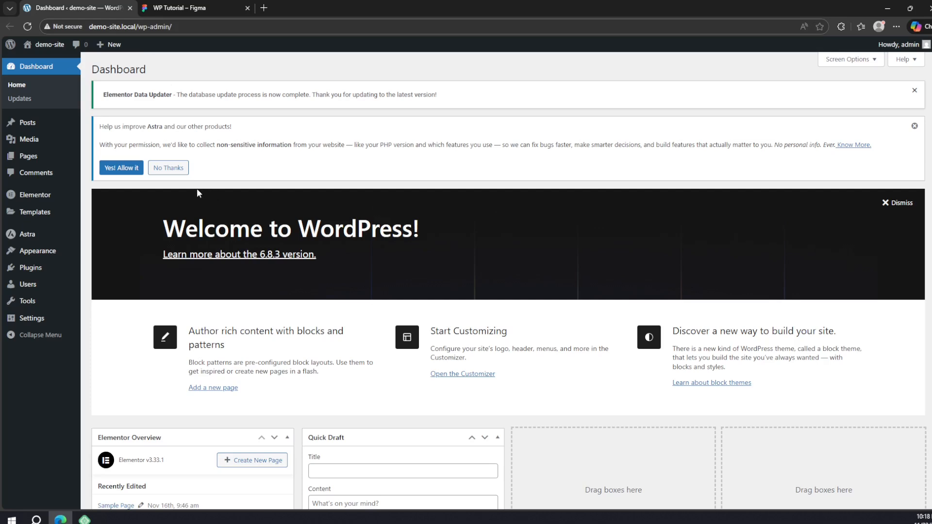
pyautogui.moveTo(52, 236)
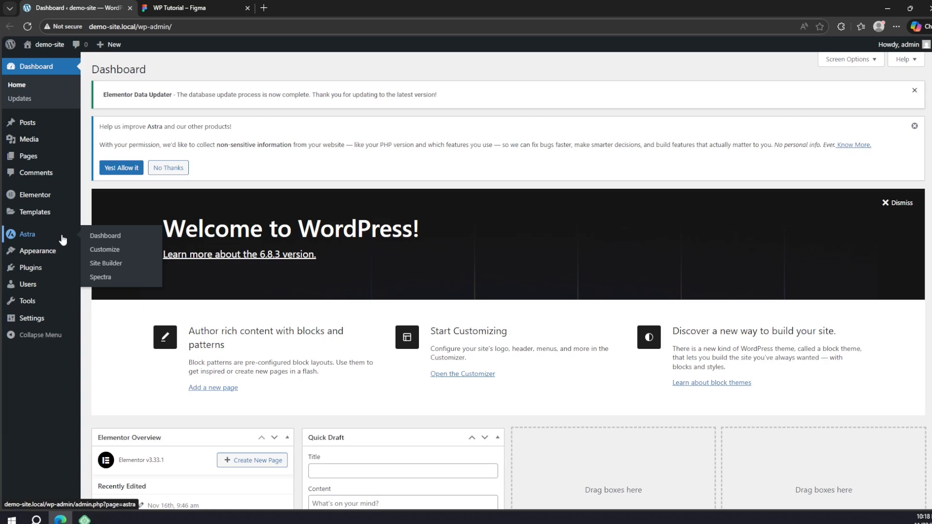
pyautogui.click(94, 251)
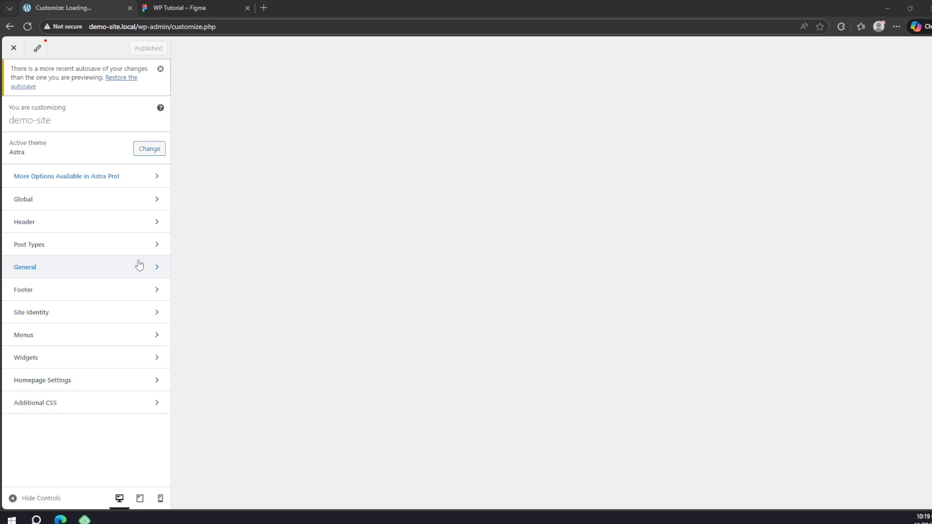
pyautogui.click(63, 204)
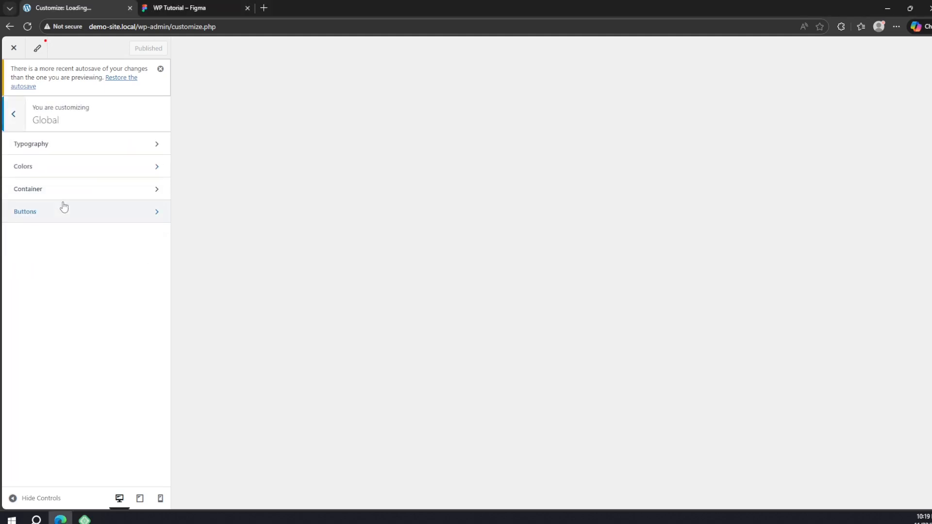
pyautogui.click(71, 150)
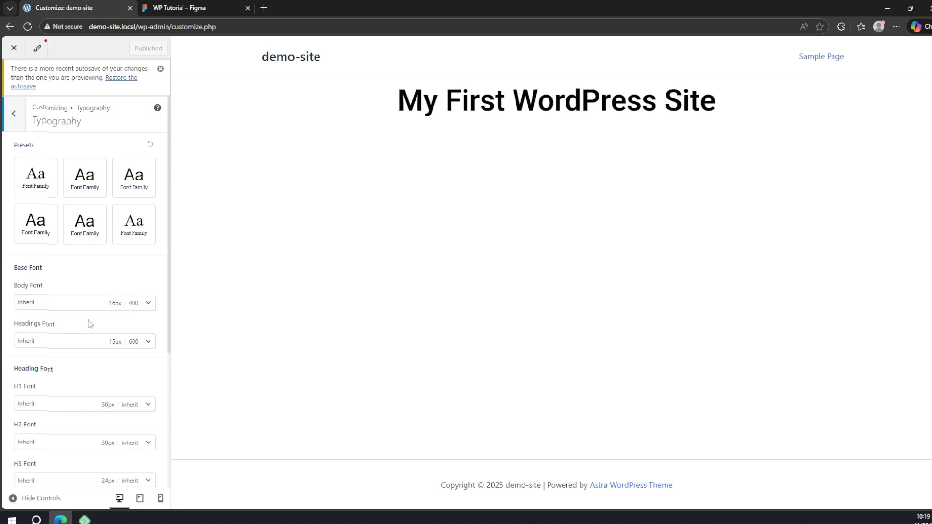
# Dismiss the autosave notice in the customizer and check the WP Tutorial page design in Figma
pyautogui.scroll(-1, 89, 310)
pyautogui.scroll(-3, 127, 358)
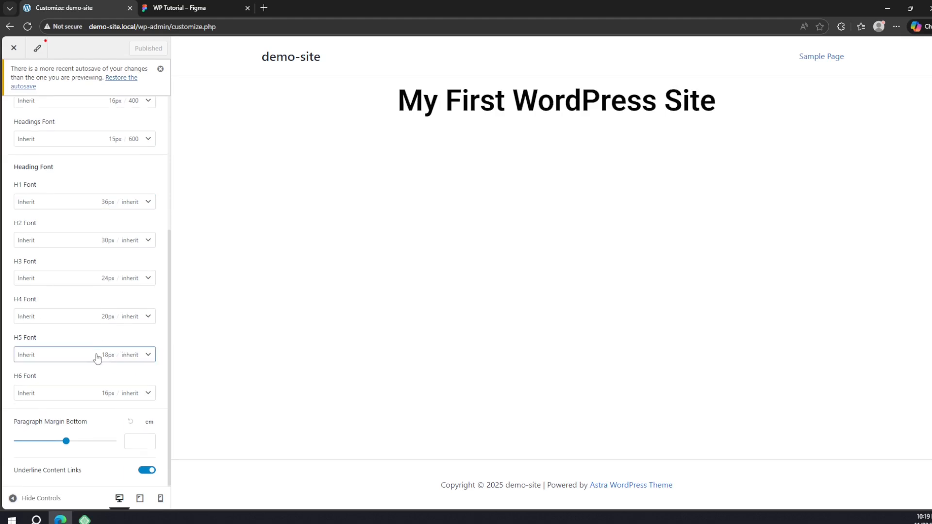
pyautogui.scroll(4, 98, 372)
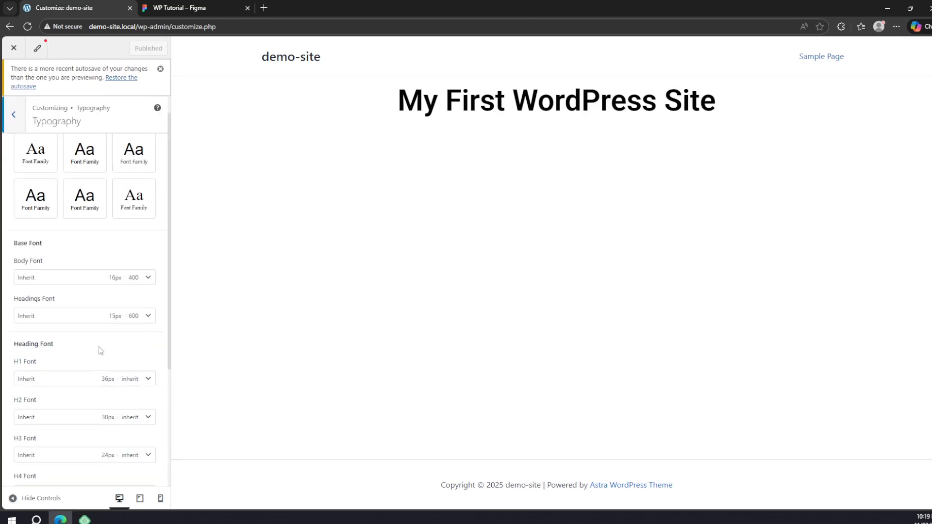
pyautogui.click(160, 69)
pyautogui.click(180, 9)
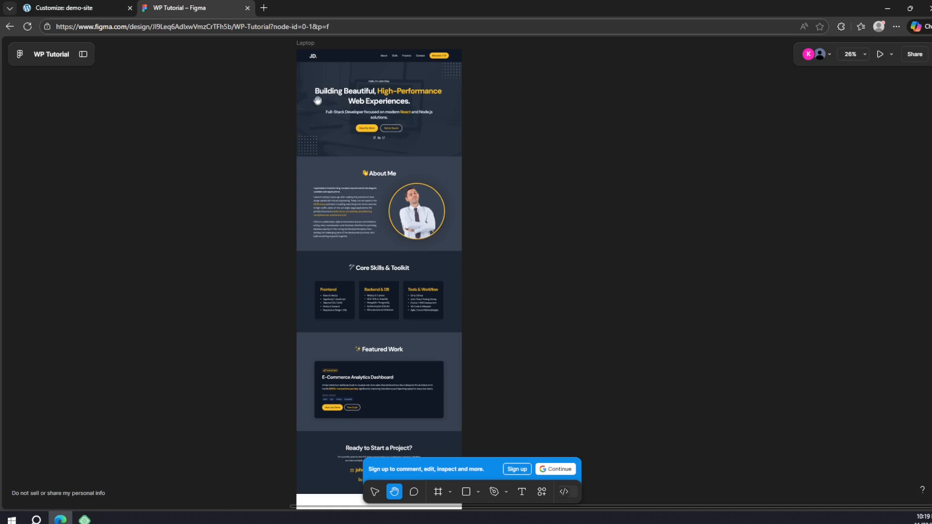
pyautogui.click(63, 10)
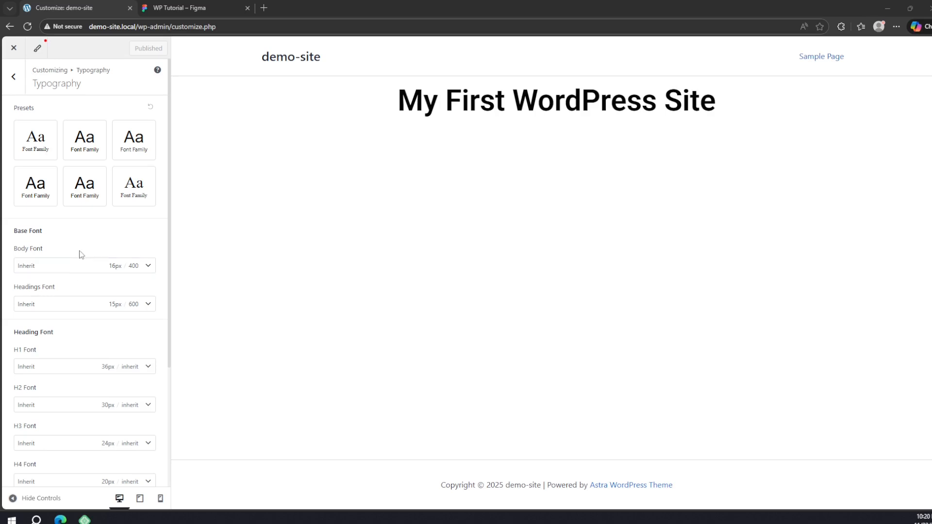
# Set the body font size to 18 px and its line height to 28
pyautogui.click(113, 267)
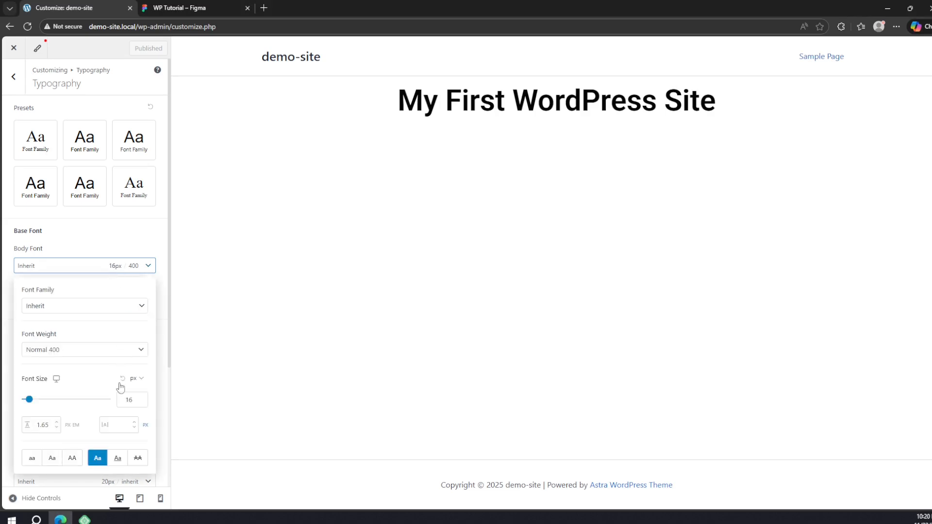
pyautogui.click(132, 401)
pyautogui.press('Up')
pyautogui.press('Up')
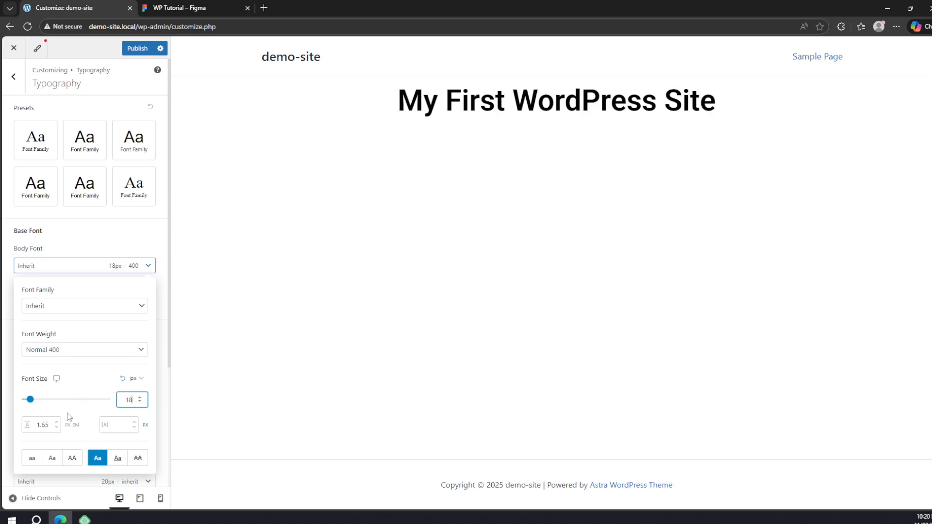
pyautogui.click(45, 426)
pyautogui.moveTo(49, 426); pyautogui.dragTo(30, 425)
pyautogui.write('28')
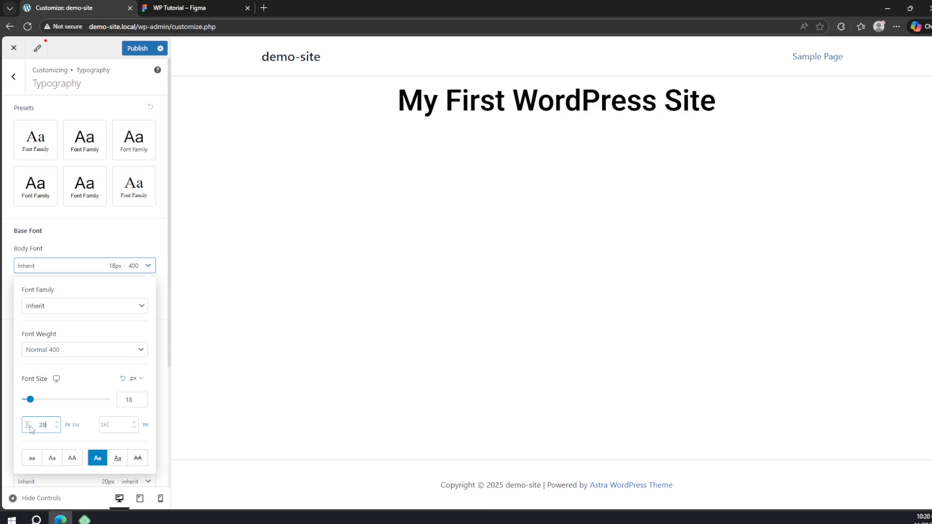
pyautogui.click(115, 245)
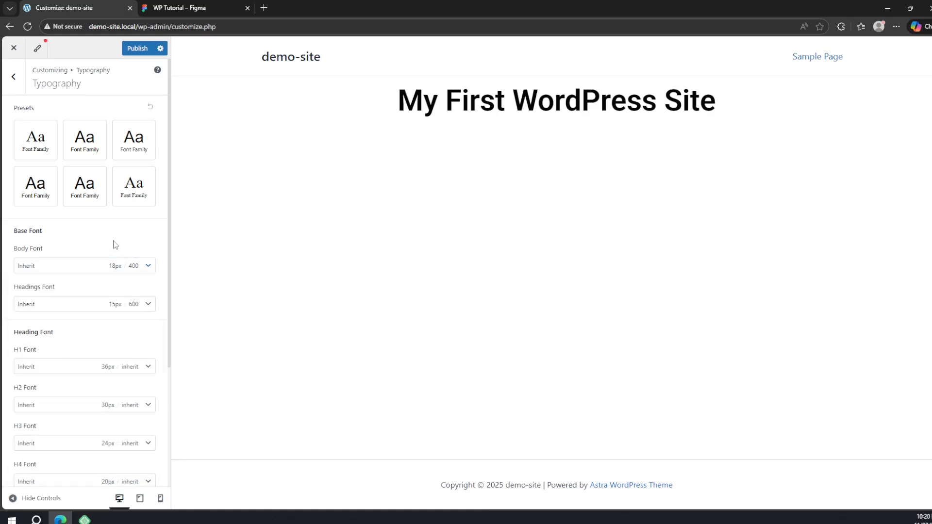
# Set the body font family to DM Sans
pyautogui.click(95, 267)
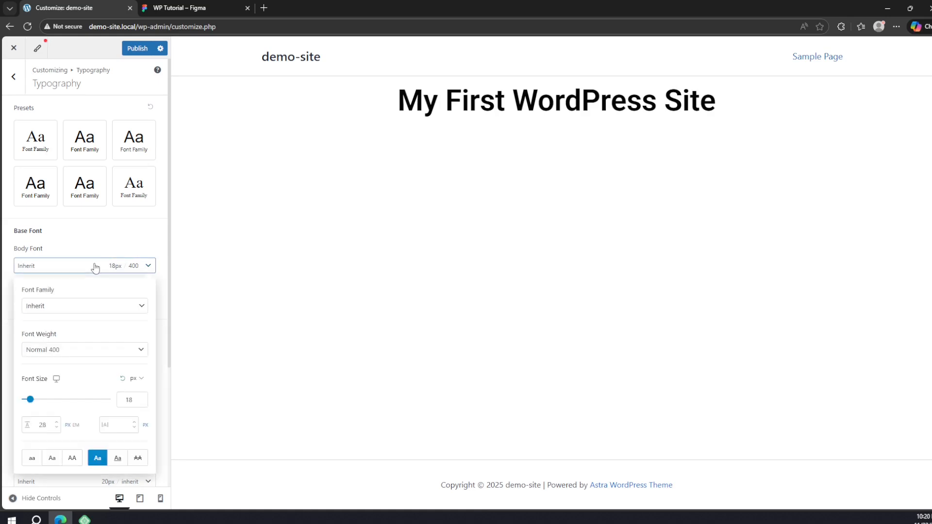
pyautogui.click(44, 310)
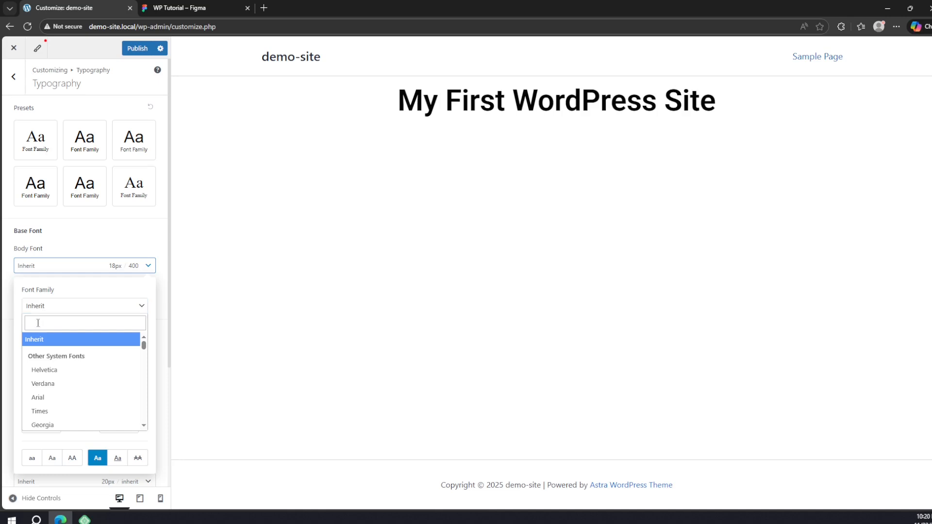
pyautogui.click(39, 324)
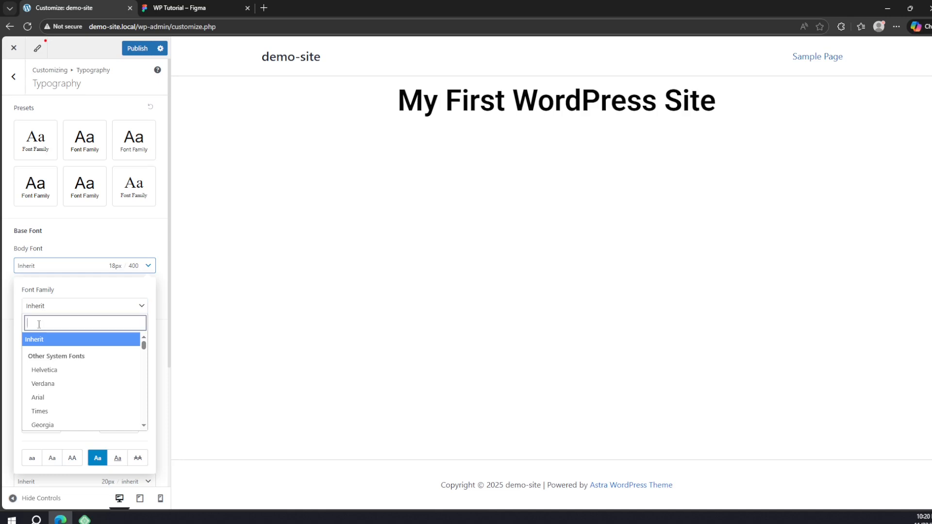
pyautogui.write('DM')
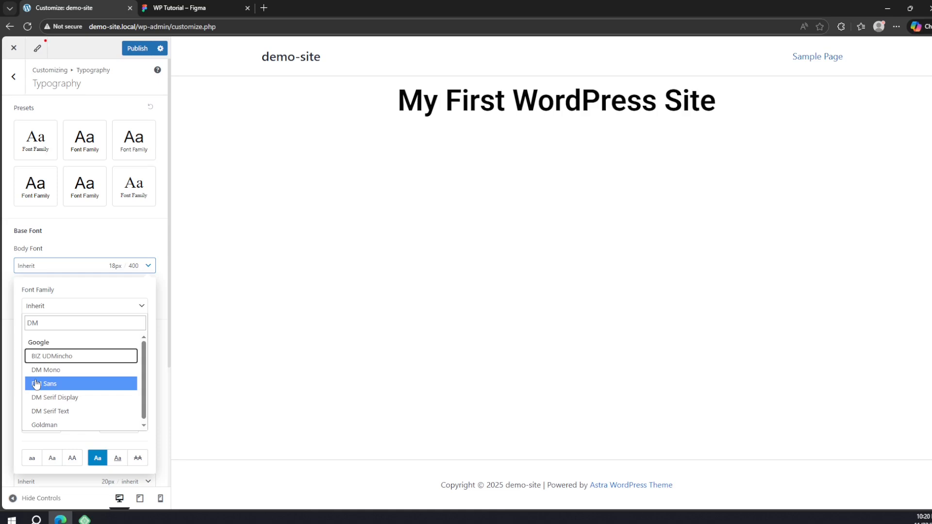
pyautogui.click(61, 388)
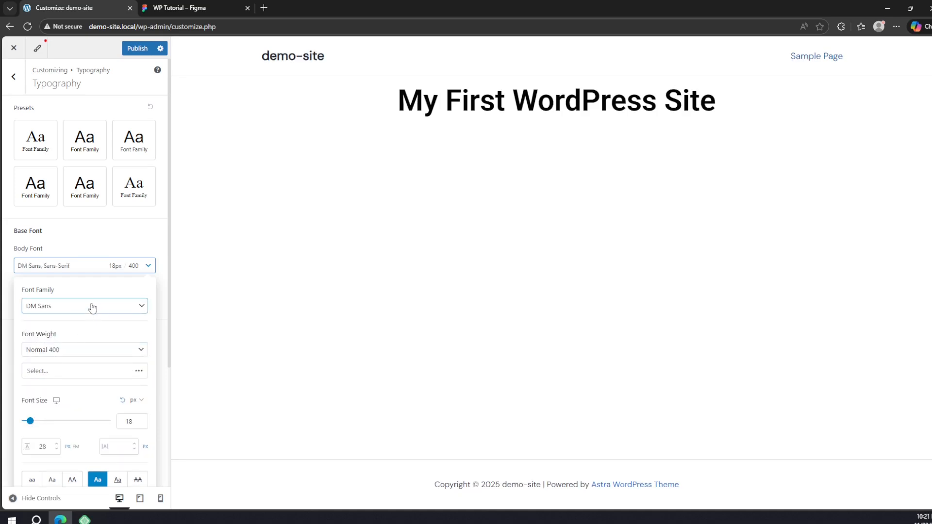
pyautogui.scroll(-1, 65, 352)
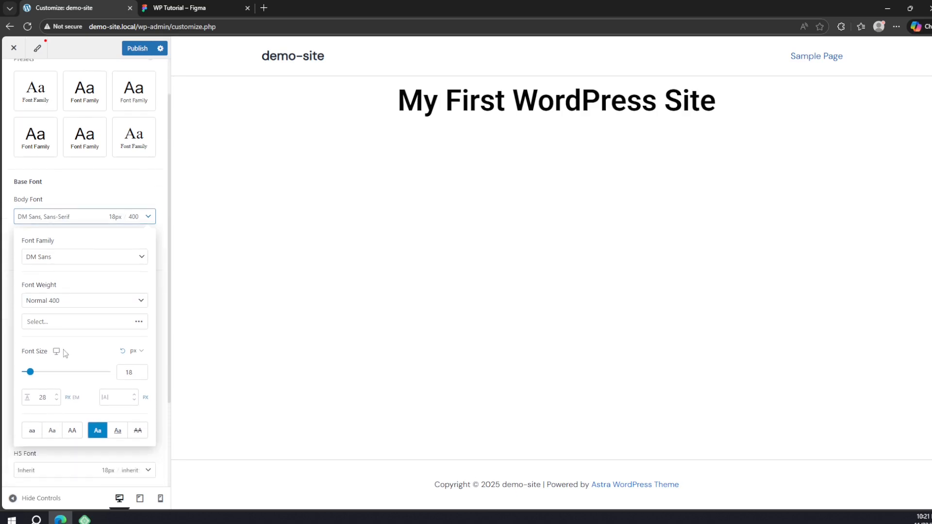
pyautogui.click(69, 321)
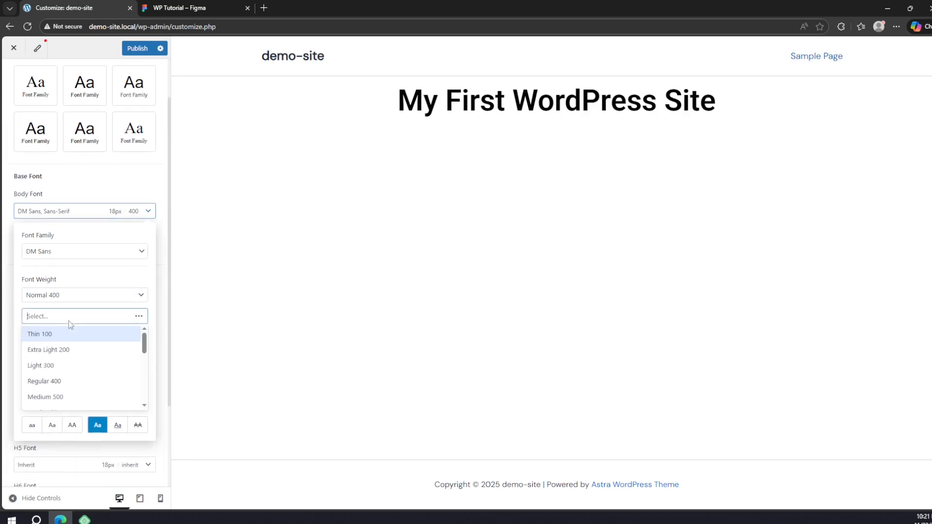
pyautogui.click(69, 306)
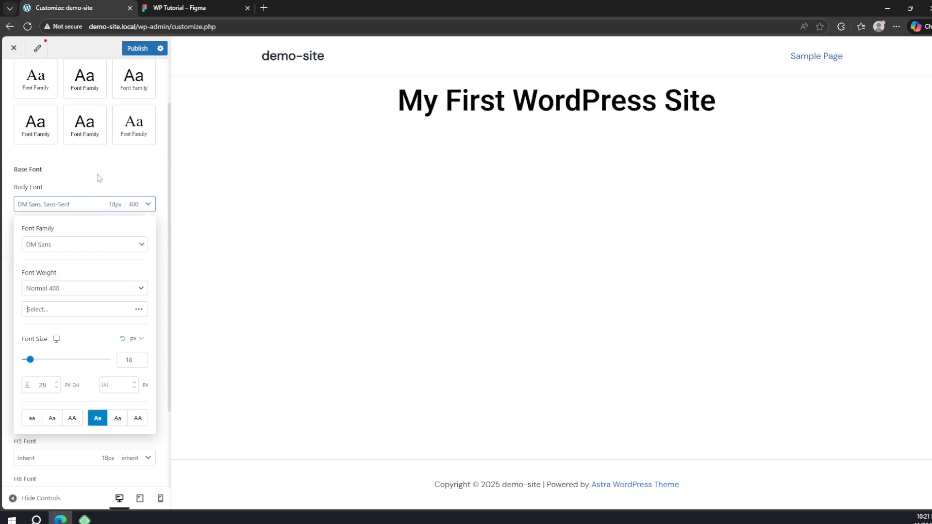
pyautogui.scroll(2, 92, 194)
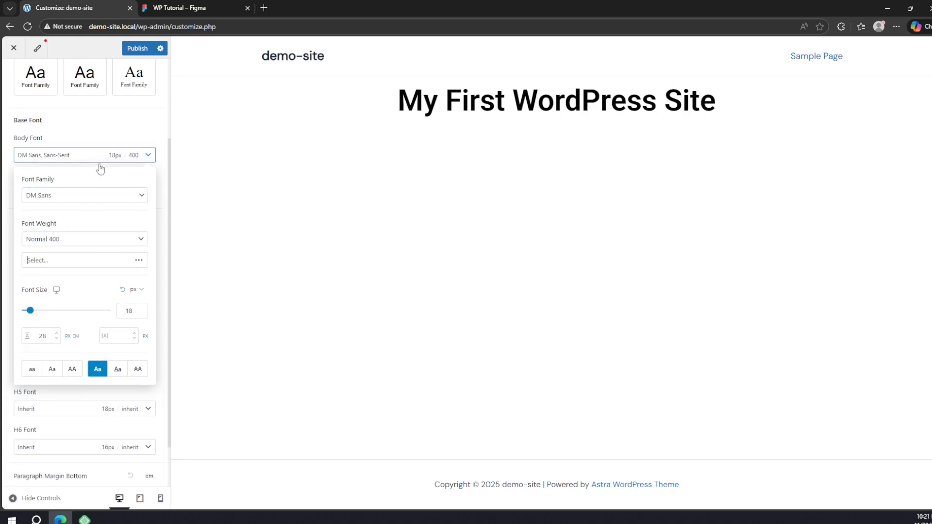
pyautogui.click(81, 220)
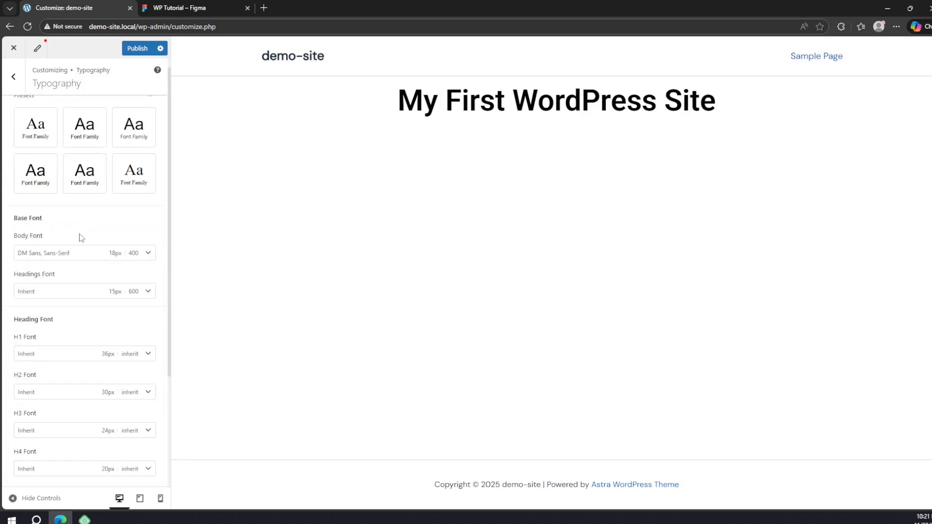
# Set the base headings font family to DM Sans
pyautogui.click(53, 296)
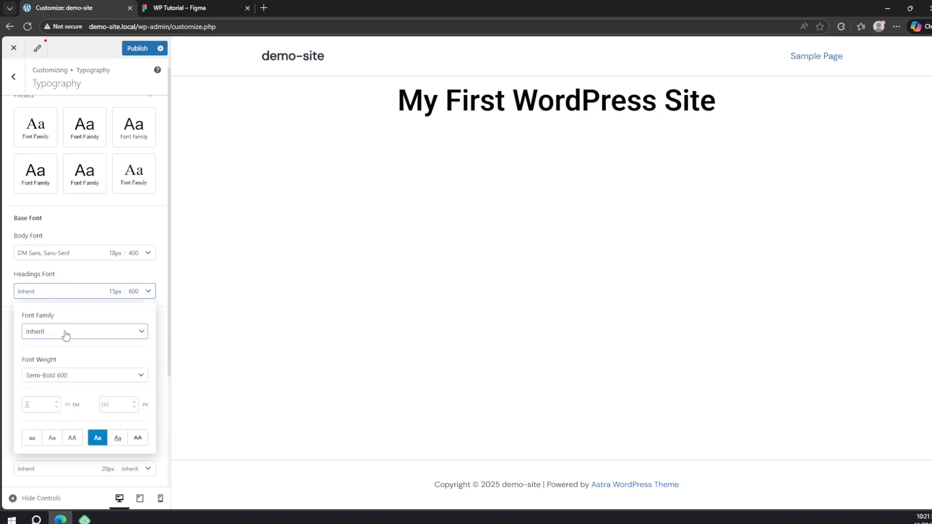
pyautogui.click(63, 333)
pyautogui.write('dm')
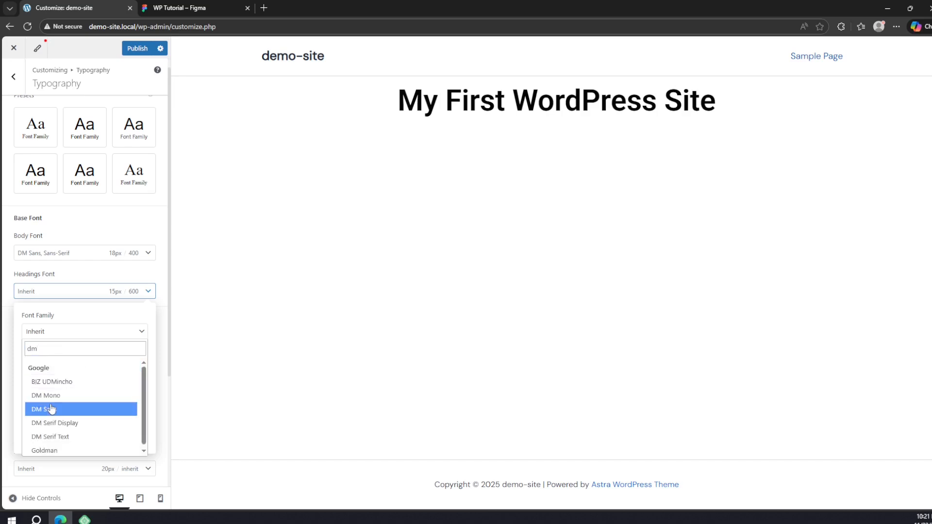
pyautogui.click(52, 409)
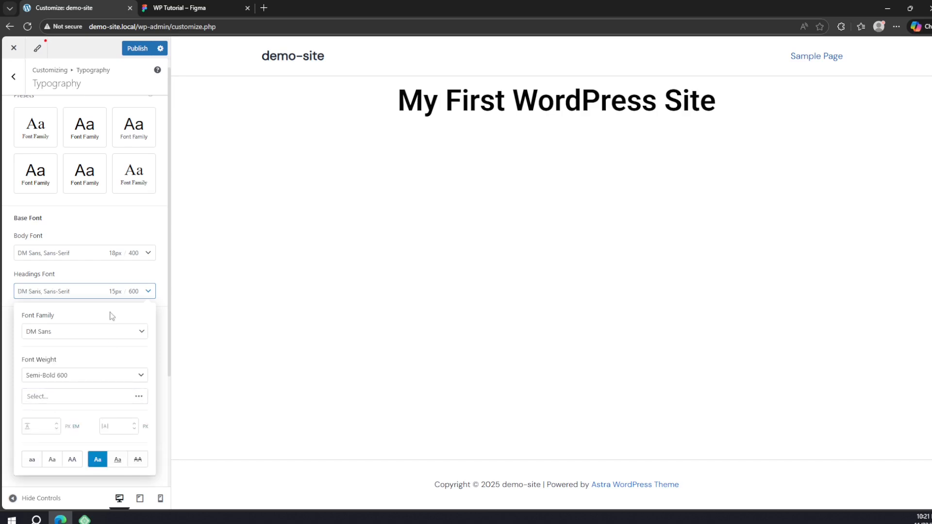
pyautogui.click(91, 275)
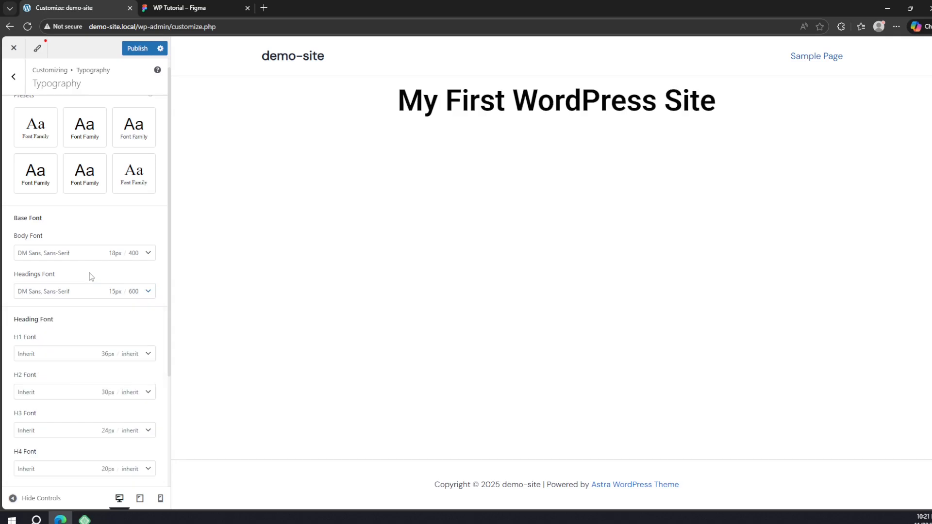
# Set the H1 font size to 60 px and its line height to 26
pyautogui.scroll(-2, 91, 286)
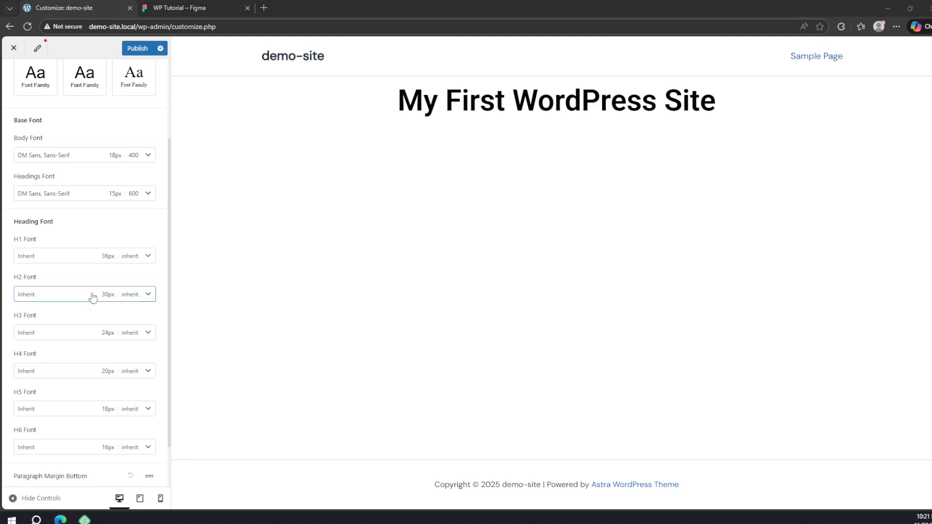
pyautogui.click(108, 261)
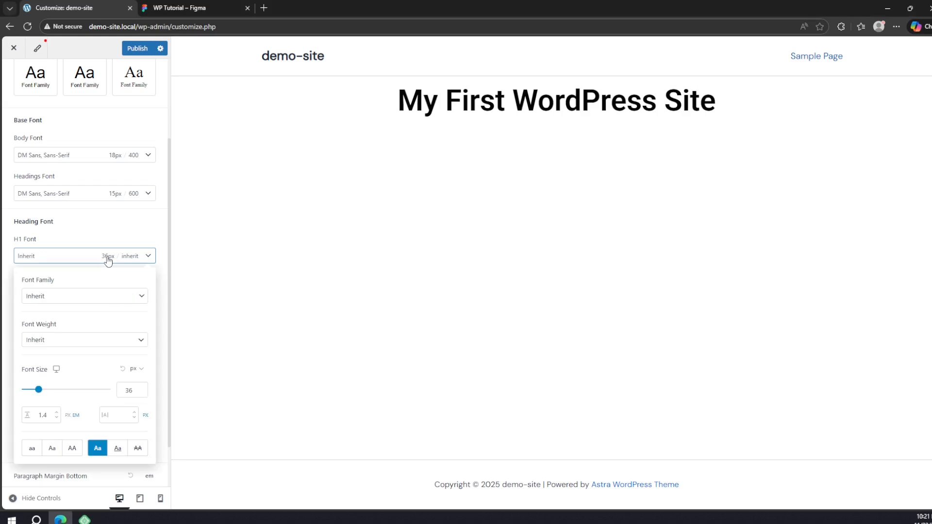
pyautogui.click(120, 393)
pyautogui.moveTo(130, 390); pyautogui.dragTo(117, 387)
pyautogui.press('BackSpace')
pyautogui.write('0')
pyautogui.moveTo(48, 416); pyautogui.dragTo(35, 416)
pyautogui.write('2')
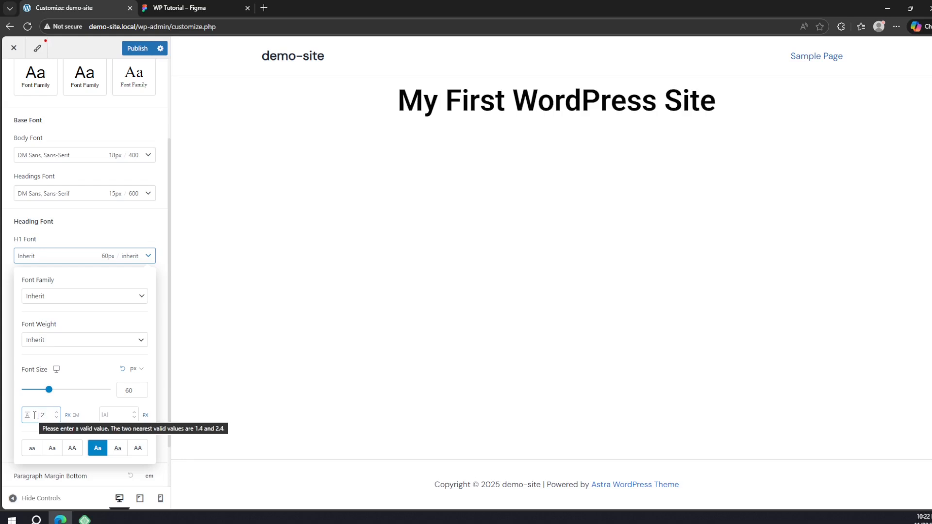
pyautogui.write('6')
pyautogui.click(67, 403)
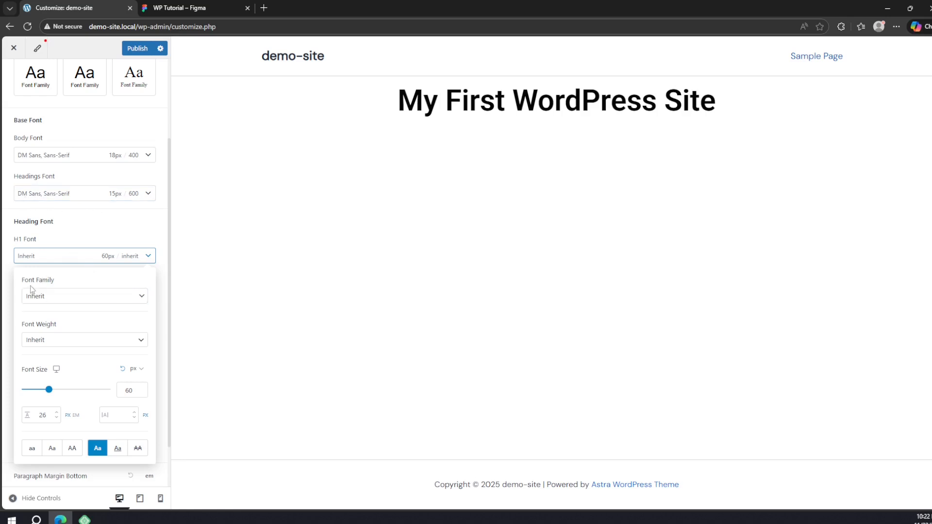
pyautogui.click(74, 227)
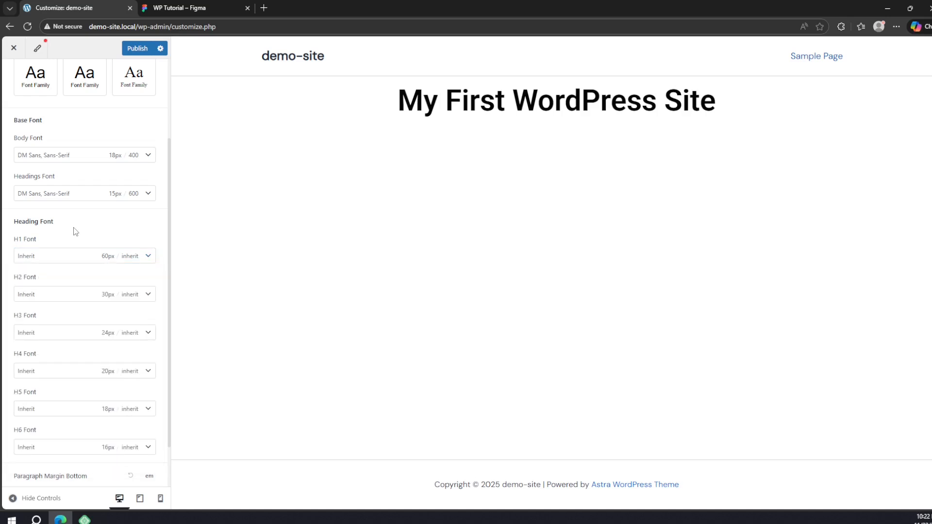
# Set the H2 font size to 48 px and its line height to 26 px
pyautogui.click(126, 300)
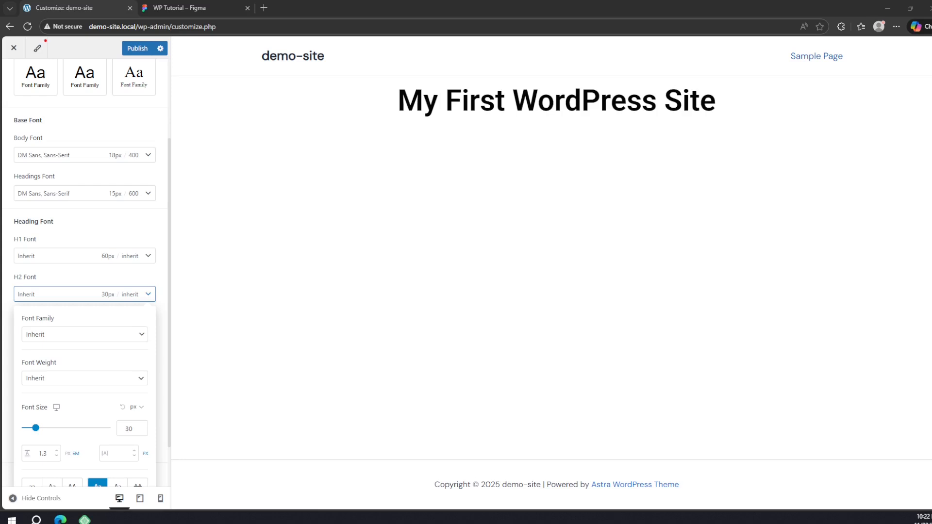
pyautogui.click(99, 341)
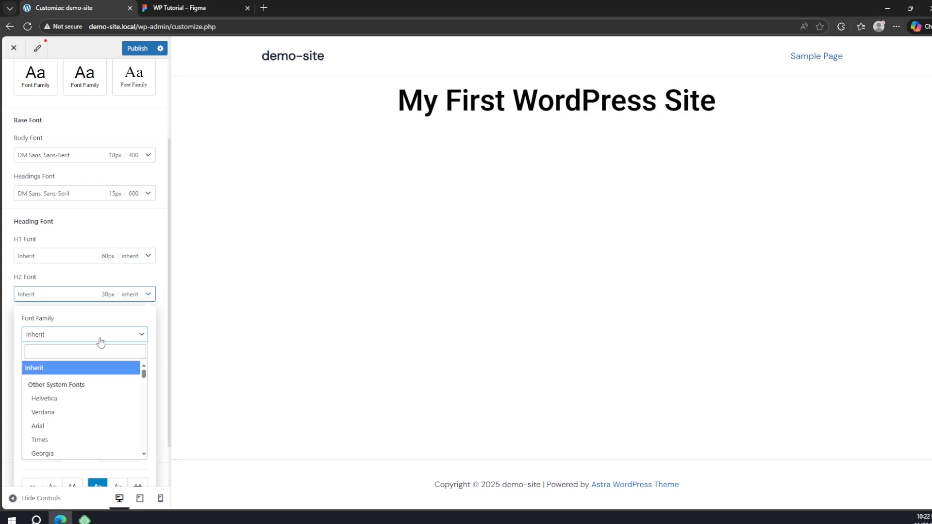
pyautogui.click(107, 319)
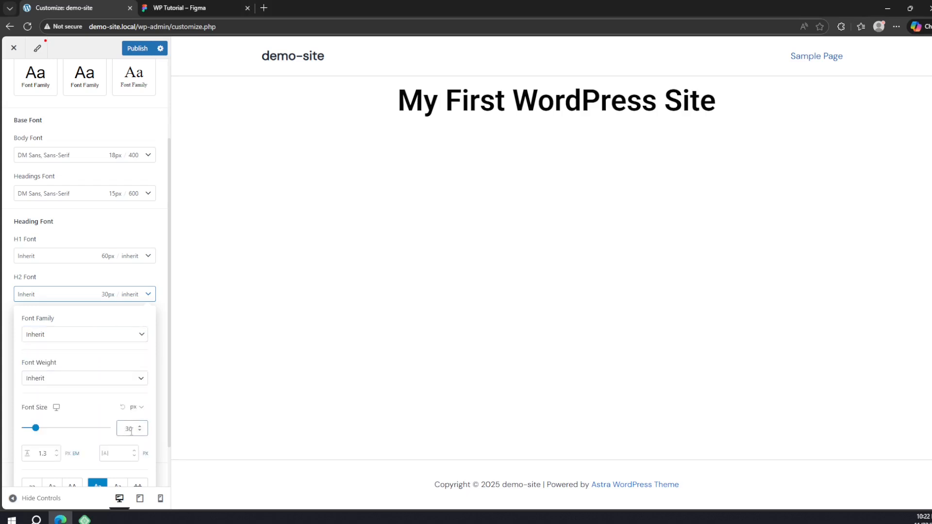
pyautogui.moveTo(131, 430); pyautogui.dragTo(120, 426)
pyautogui.write('48')
pyautogui.scroll(-1, 119, 425)
pyautogui.moveTo(47, 404); pyautogui.dragTo(38, 404)
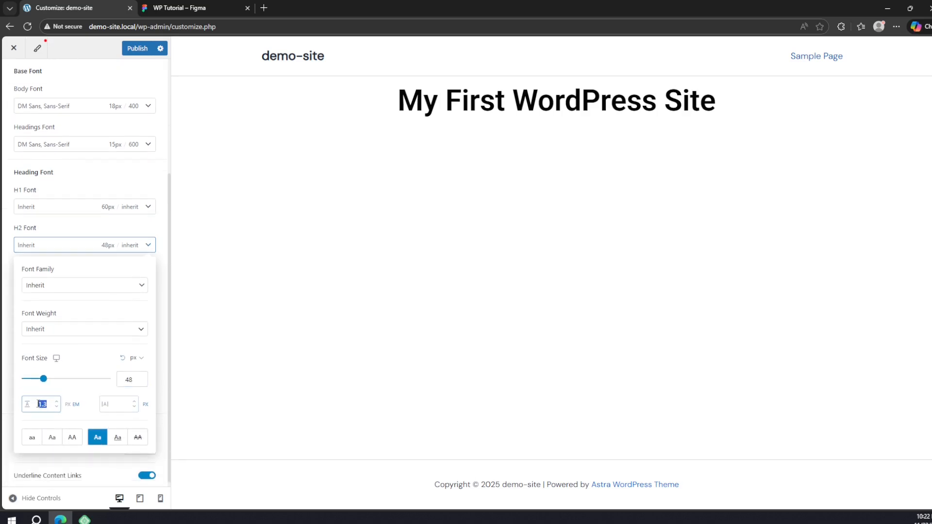
pyautogui.write('26')
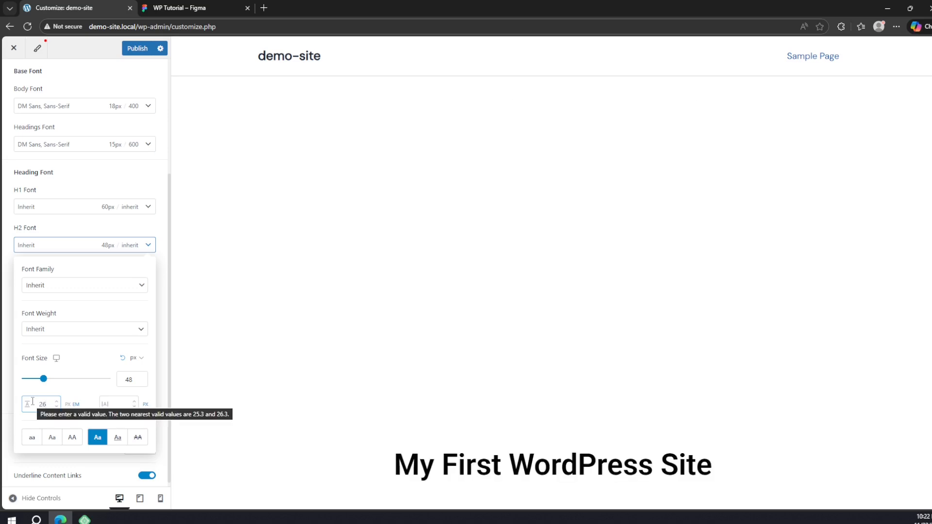
pyautogui.click(68, 404)
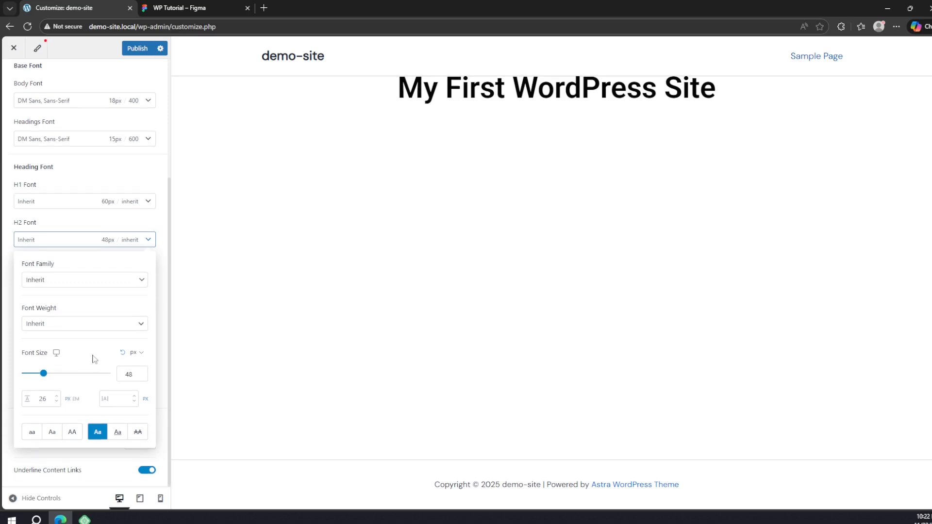
pyautogui.click(161, 256)
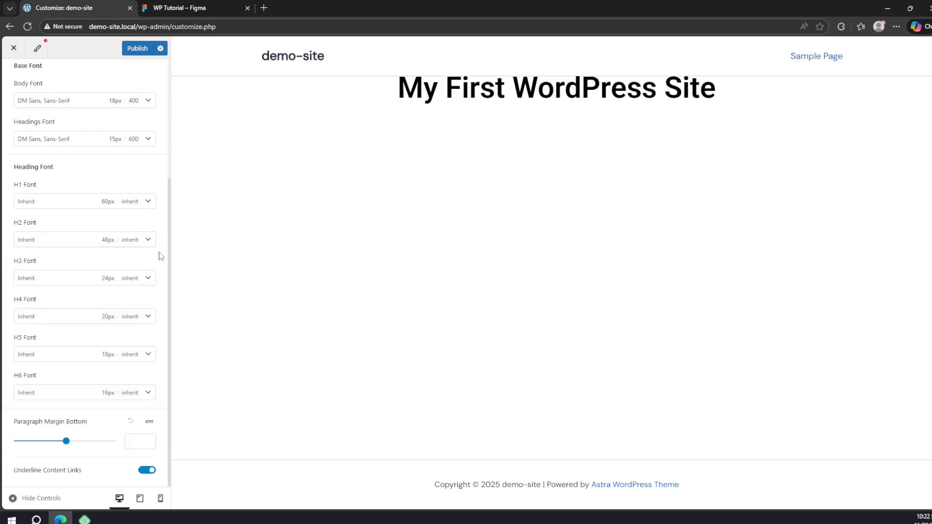
# Set the H3 font size to 31 px
pyautogui.click(135, 283)
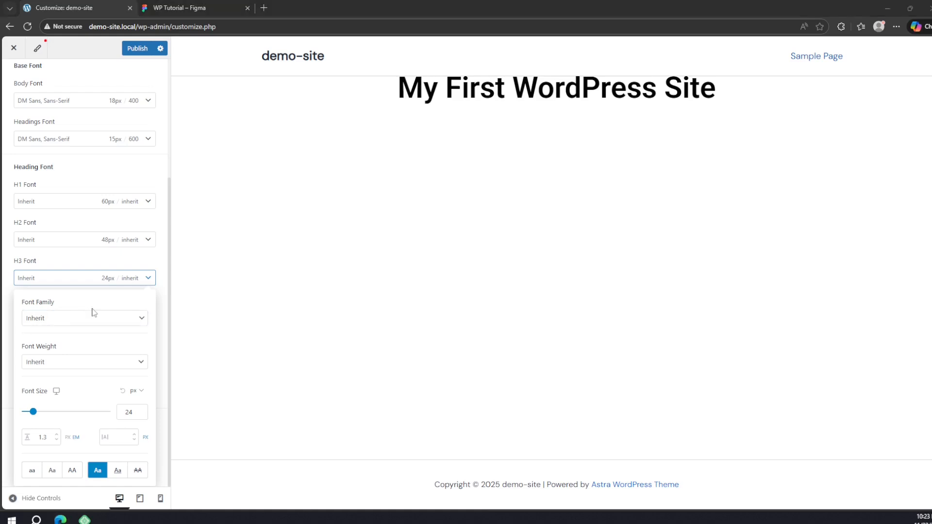
pyautogui.doubleClick(126, 411)
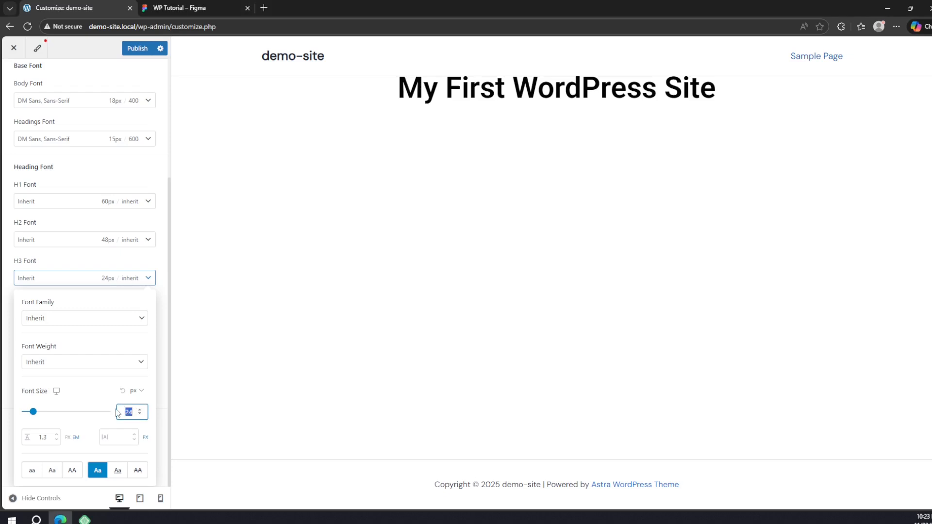
pyautogui.write('31')
pyautogui.click(158, 298)
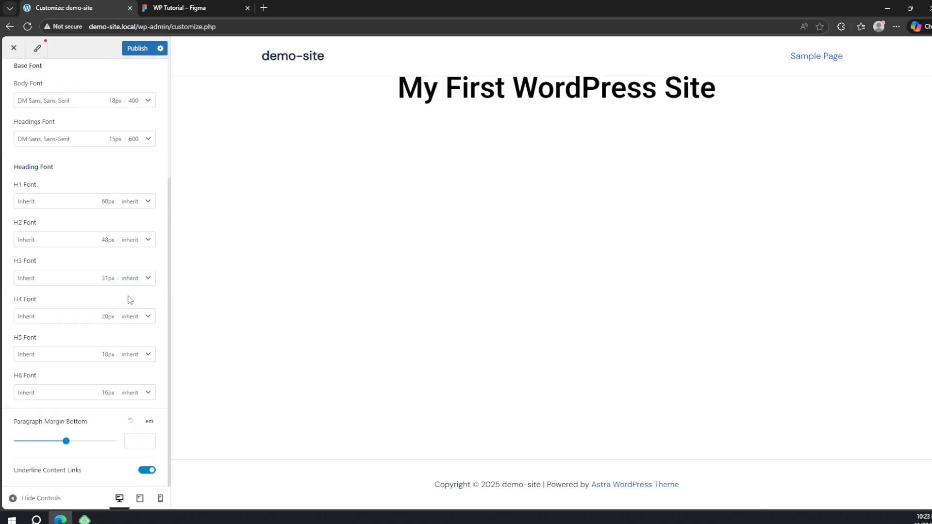
# Set the H3 line height to 26 and open the H4 font settings
pyautogui.click(134, 280)
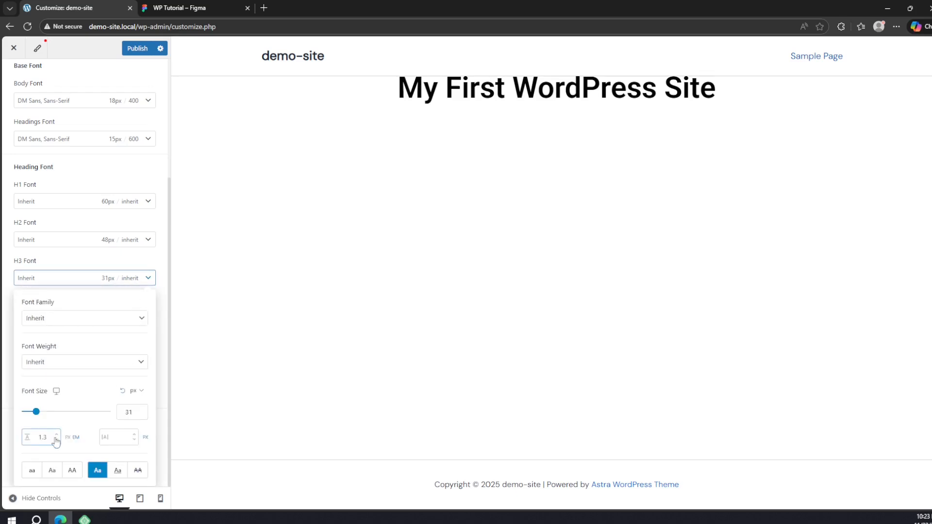
pyautogui.moveTo(44, 438); pyautogui.dragTo(37, 438)
pyautogui.write('2')
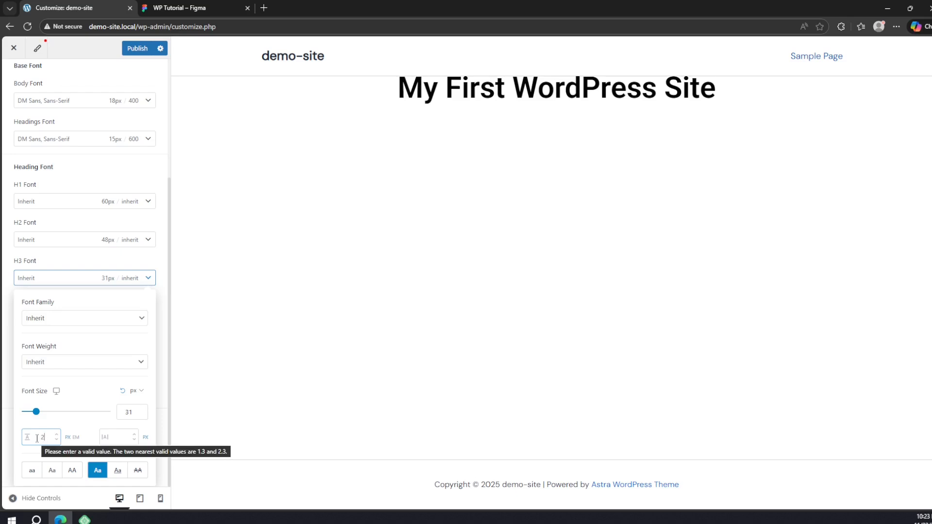
pyautogui.write('8')
pyautogui.press('BackSpace')
pyautogui.write('6')
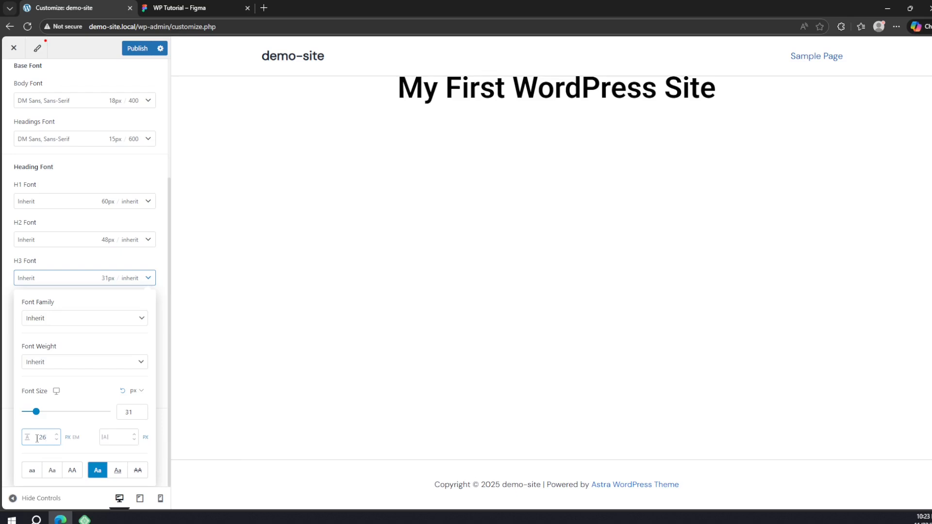
pyautogui.click(104, 264)
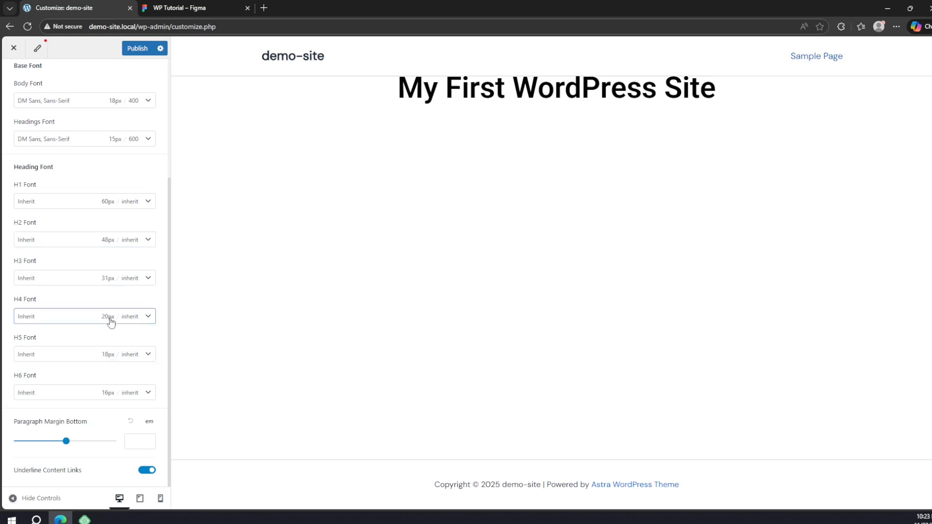
pyautogui.click(136, 324)
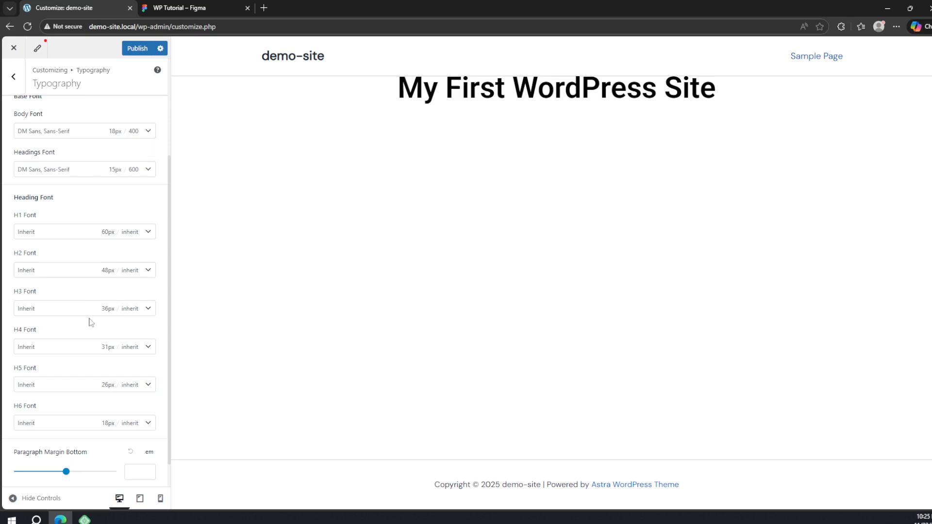
# Set the H1 font weight to Bold 700
pyautogui.click(131, 239)
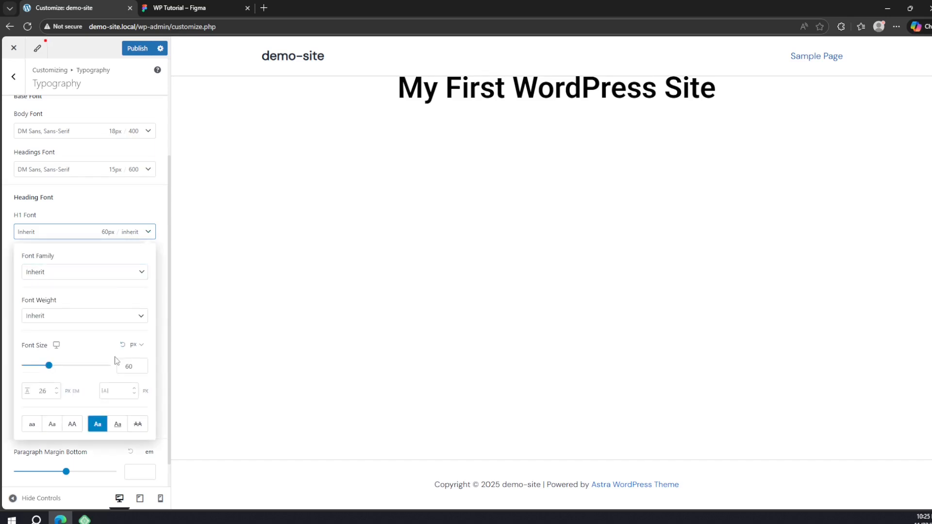
pyautogui.click(95, 316)
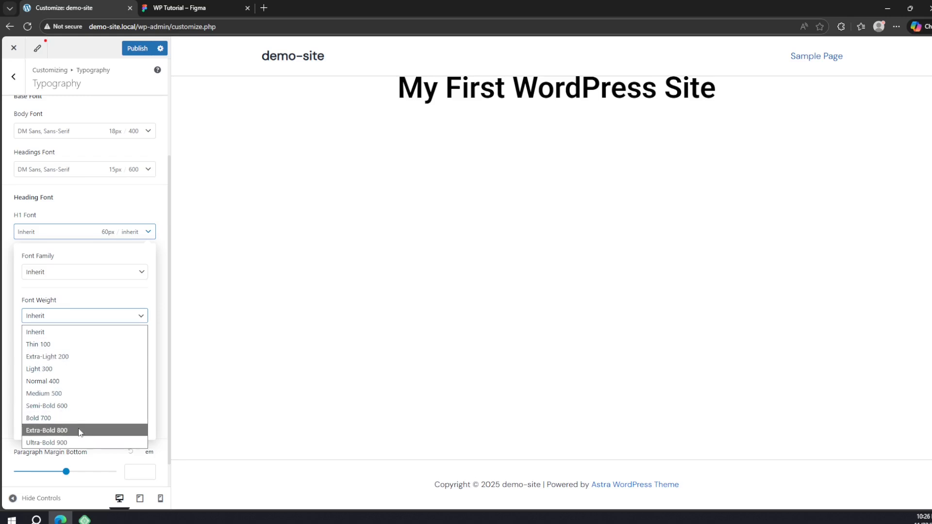
pyautogui.click(48, 419)
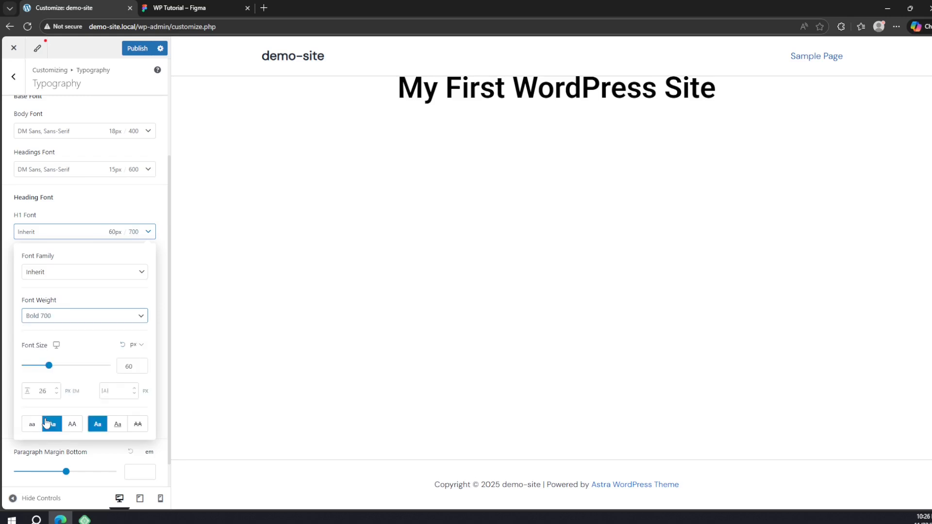
pyautogui.click(124, 214)
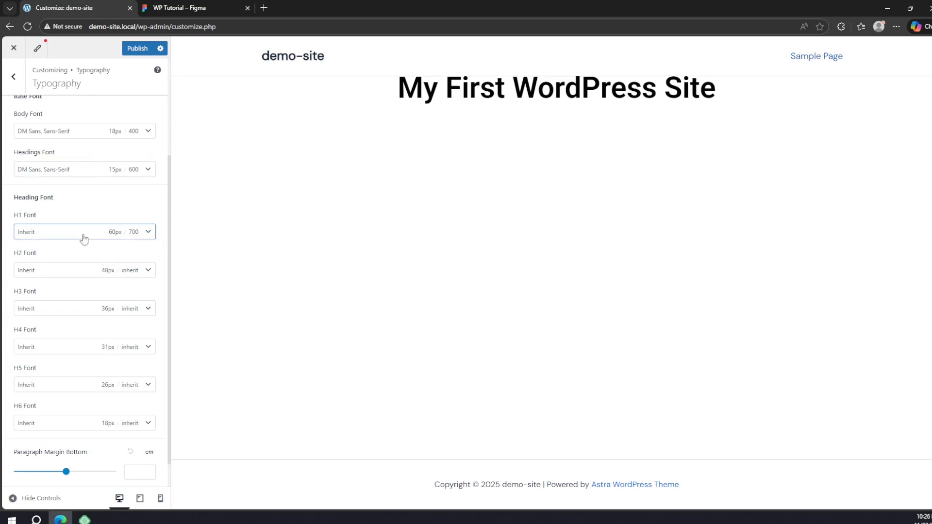
# Publish the typography changes and return to the Global settings
pyautogui.scroll(-1, 105, 263)
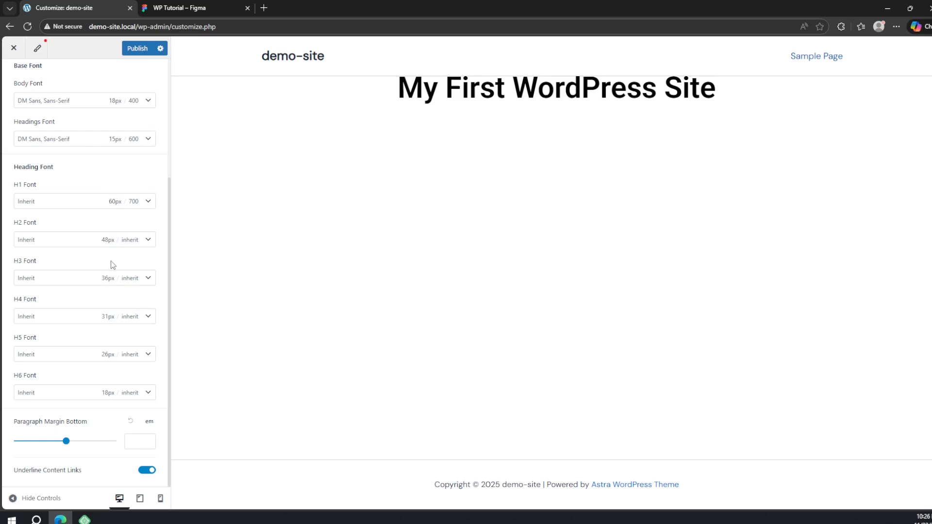
pyautogui.scroll(5, 113, 265)
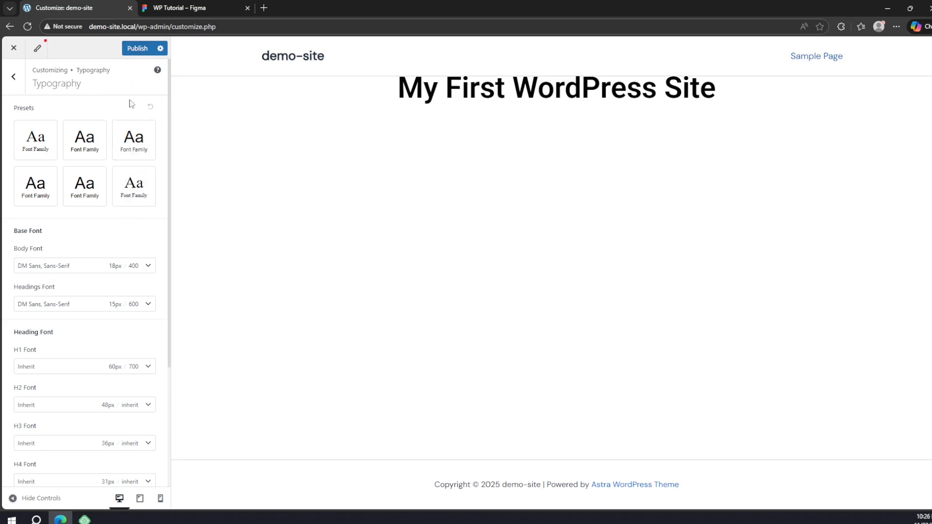
pyautogui.click(133, 50)
pyautogui.click(14, 77)
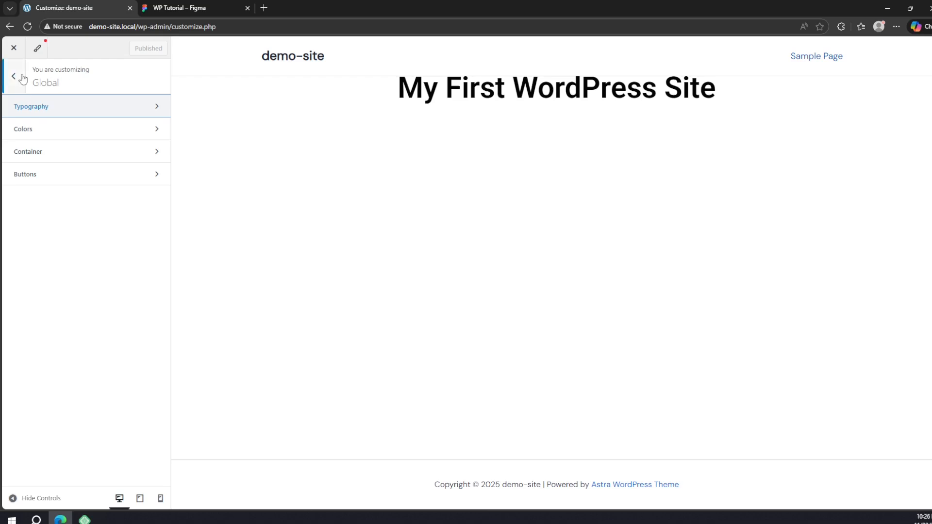
pyautogui.click(56, 108)
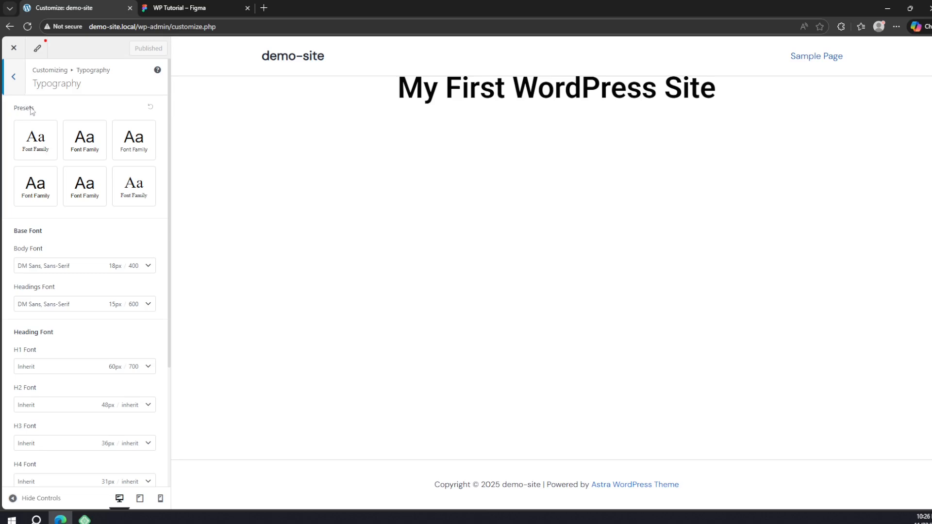
pyautogui.click(14, 78)
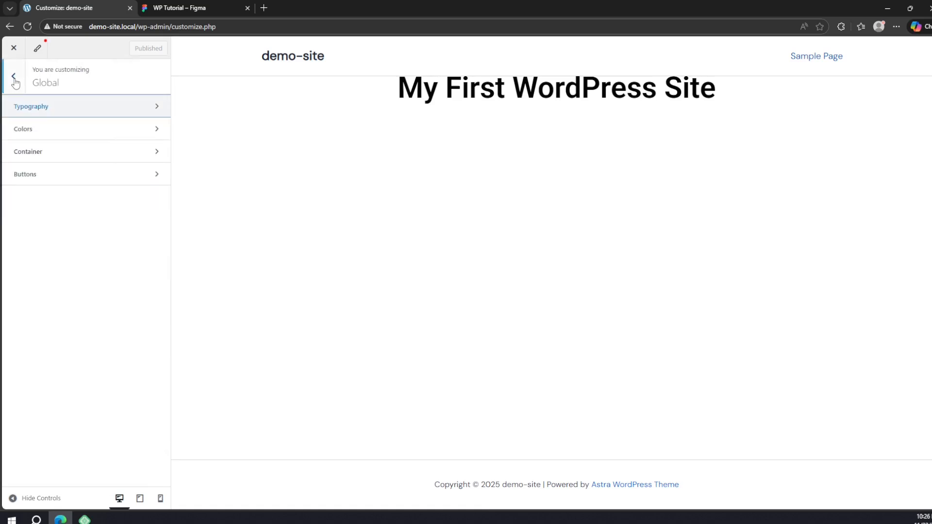
# Set the theme's accent color to #FBBF24 in the global color settings
pyautogui.click(68, 134)
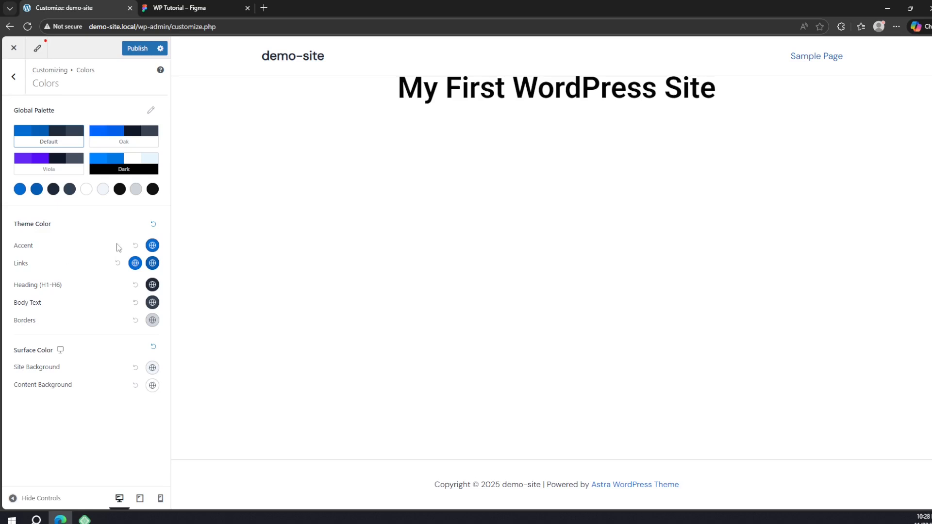
pyautogui.click(152, 247)
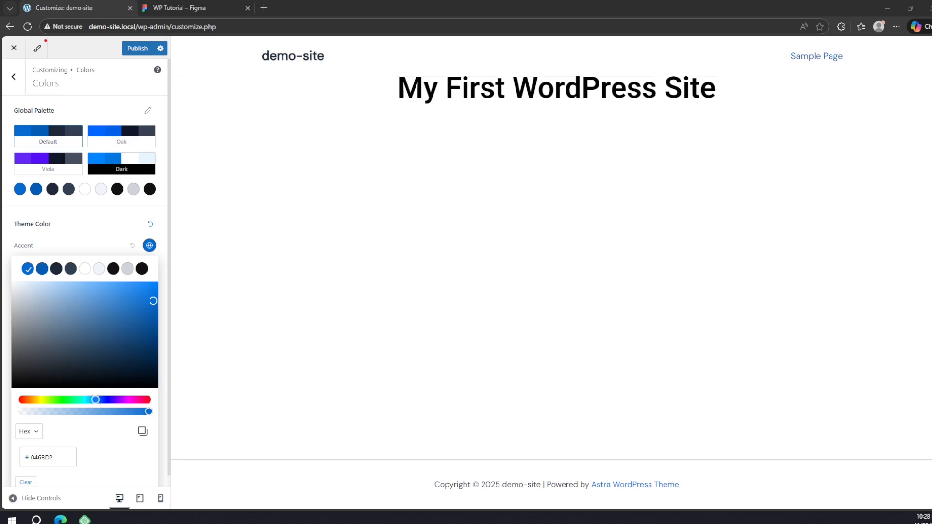
pyautogui.moveTo(54, 457); pyautogui.dragTo(32, 457)
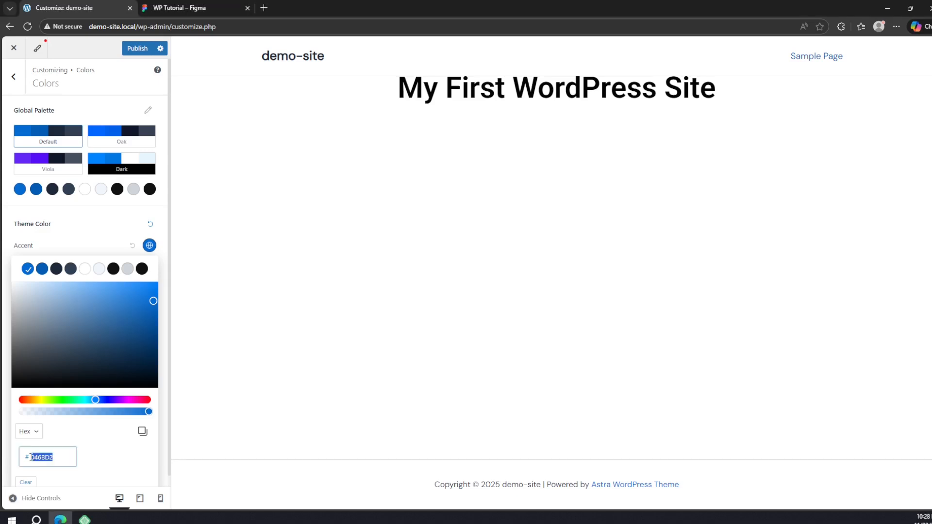
pyautogui.write('FBBF24')
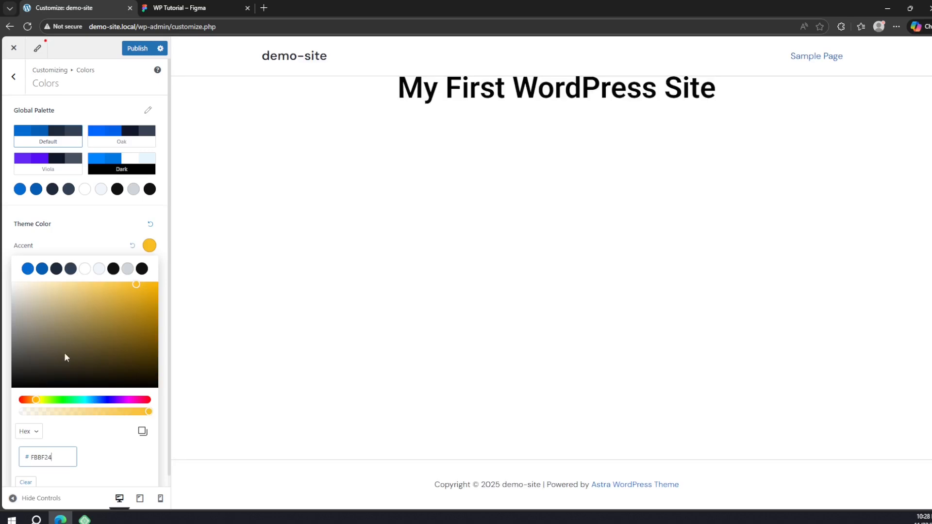
pyautogui.click(76, 247)
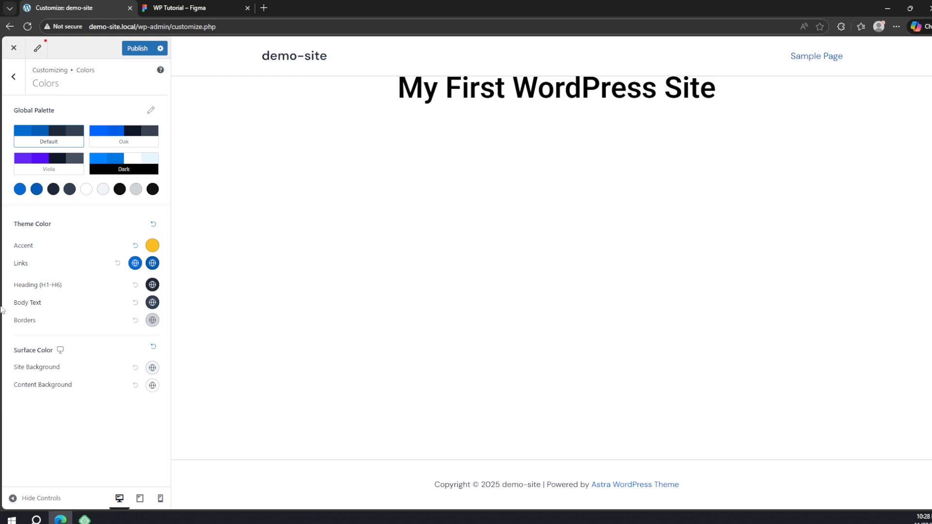
# Set the normal link color to #FBBF24
pyautogui.click(134, 263)
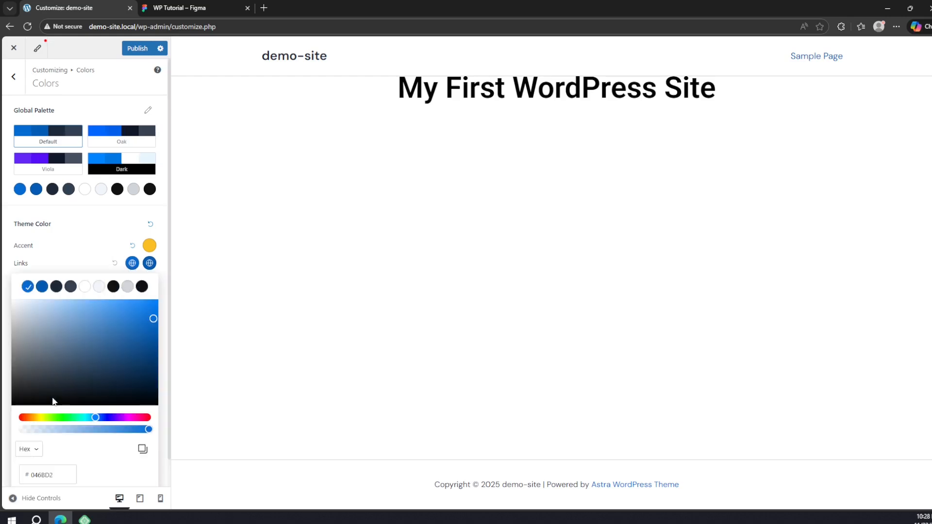
pyautogui.scroll(-1, 49, 393)
pyautogui.click(52, 445)
pyautogui.moveTo(52, 446); pyautogui.dragTo(26, 444)
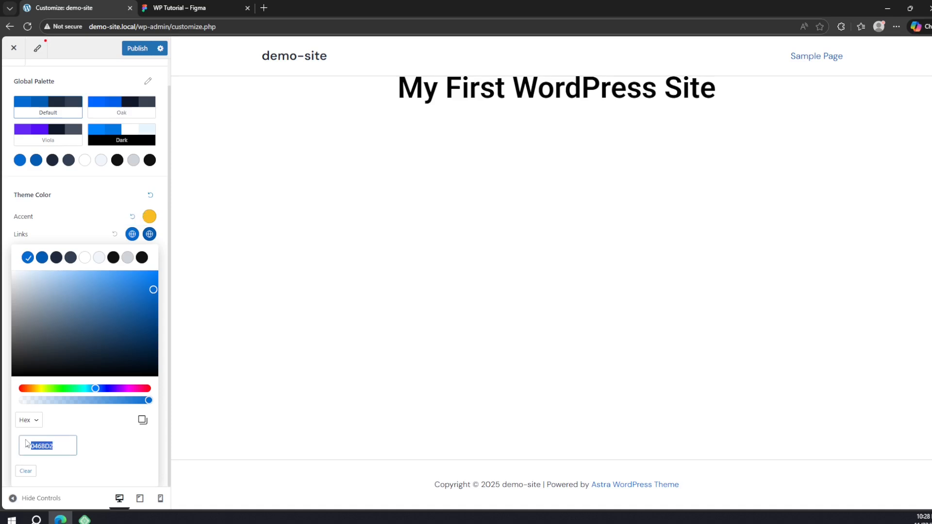
pyautogui.write('FBBF24')
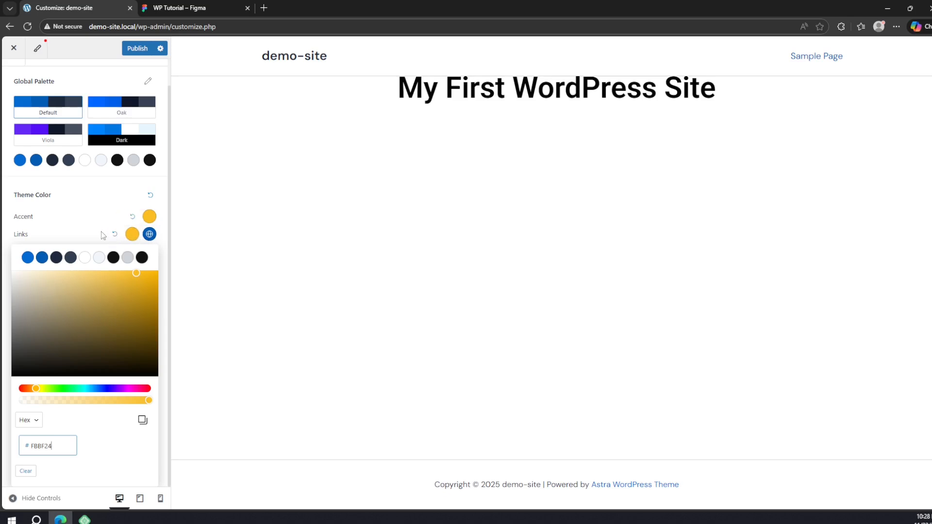
# Set the link hover color to #D97706
pyautogui.click(149, 234)
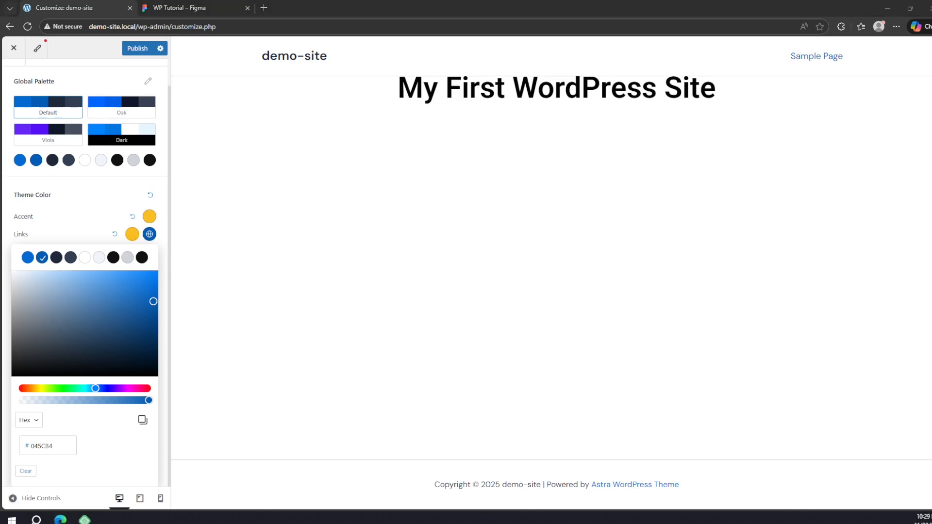
pyautogui.click(57, 446)
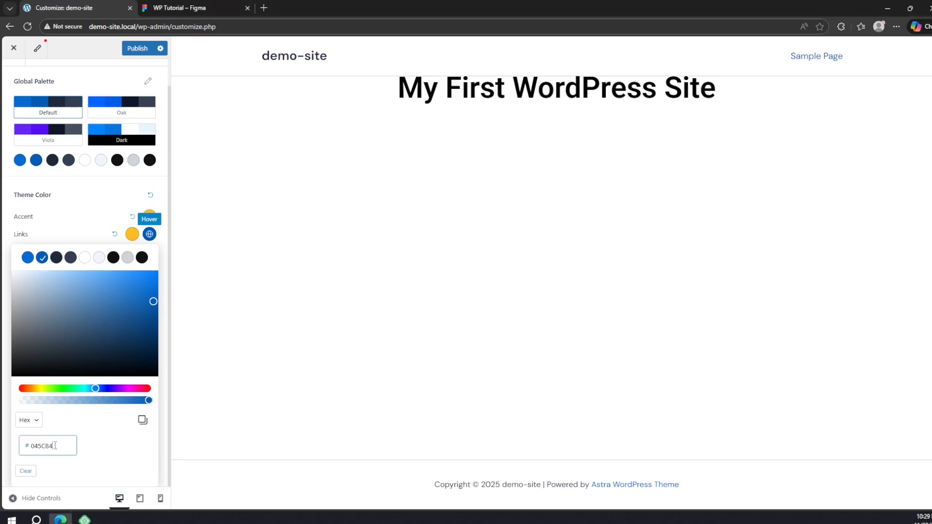
pyautogui.moveTo(57, 445); pyautogui.dragTo(28, 446)
pyautogui.write('D97706')
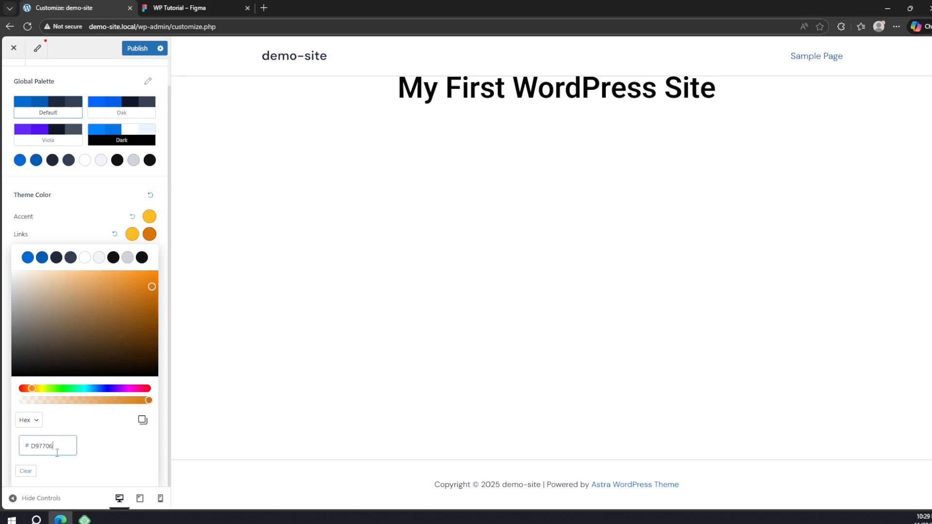
# Check the Figma design for reference, and set the heading (H1-H6) color to the palette's white
pyautogui.click(73, 236)
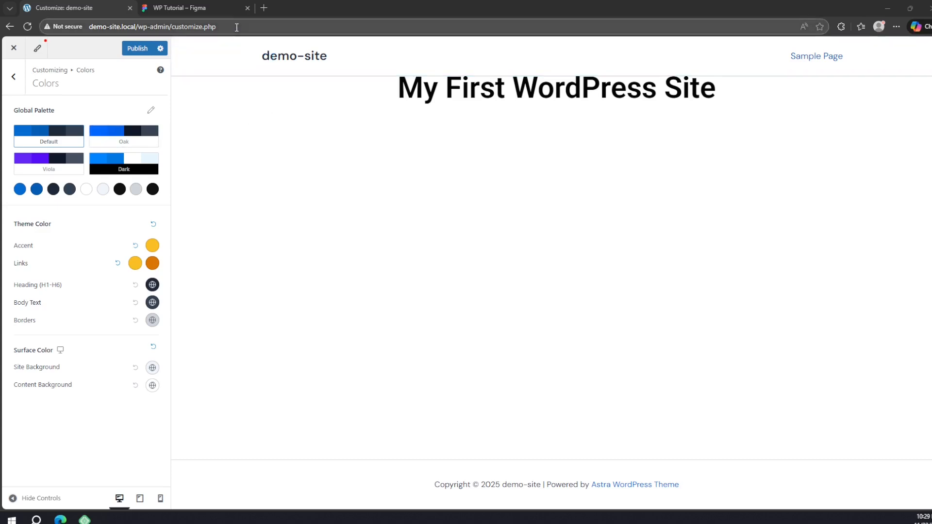
pyautogui.click(208, 8)
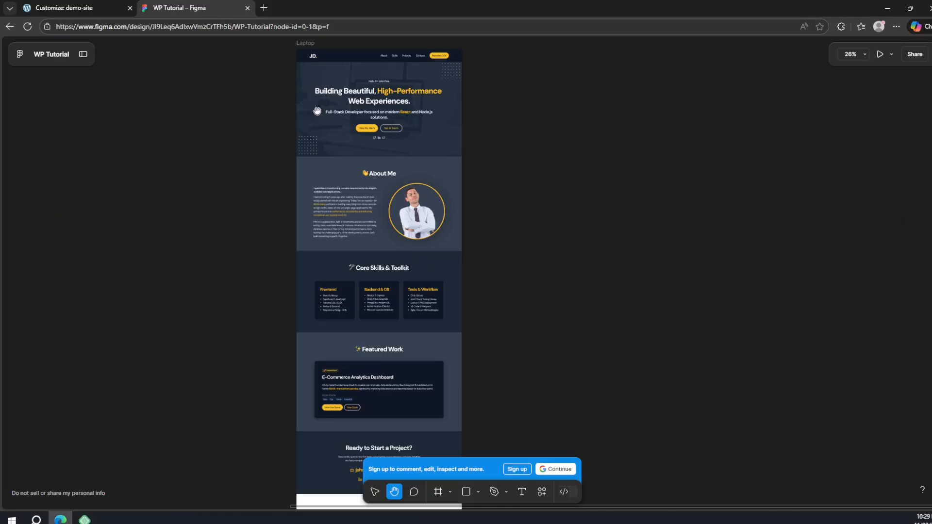
pyautogui.click(90, 6)
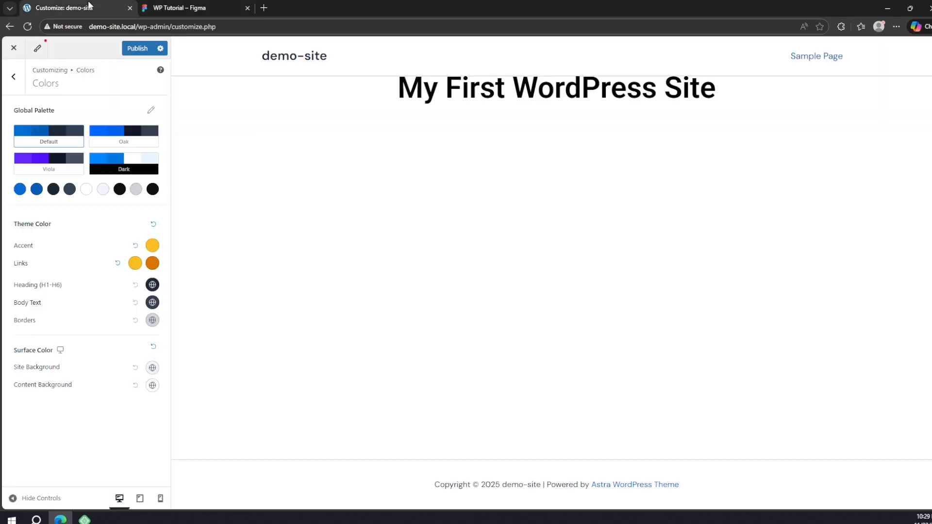
pyautogui.click(152, 285)
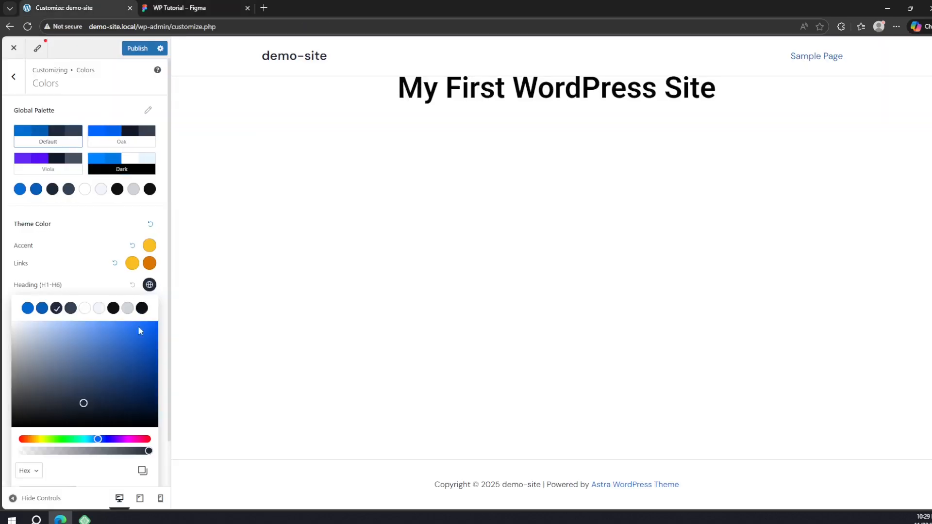
pyautogui.click(85, 308)
pyautogui.scroll(-1, 81, 381)
pyautogui.scroll(1, 81, 378)
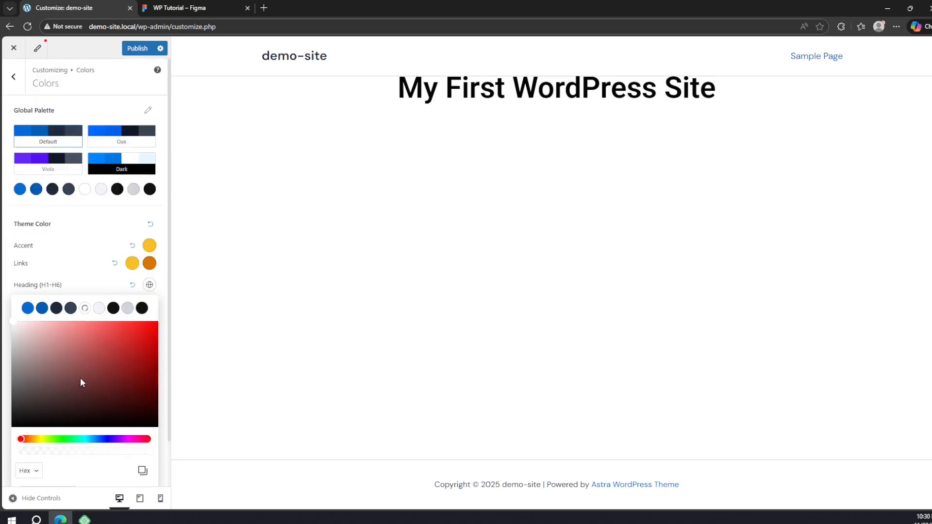
pyautogui.click(67, 275)
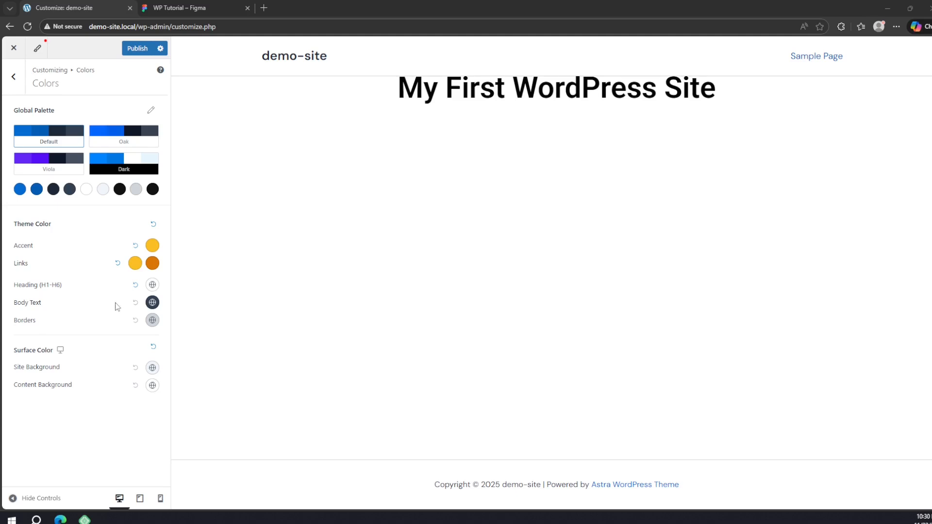
# Set the theme's body text color to #E6ECFB
pyautogui.click(151, 303)
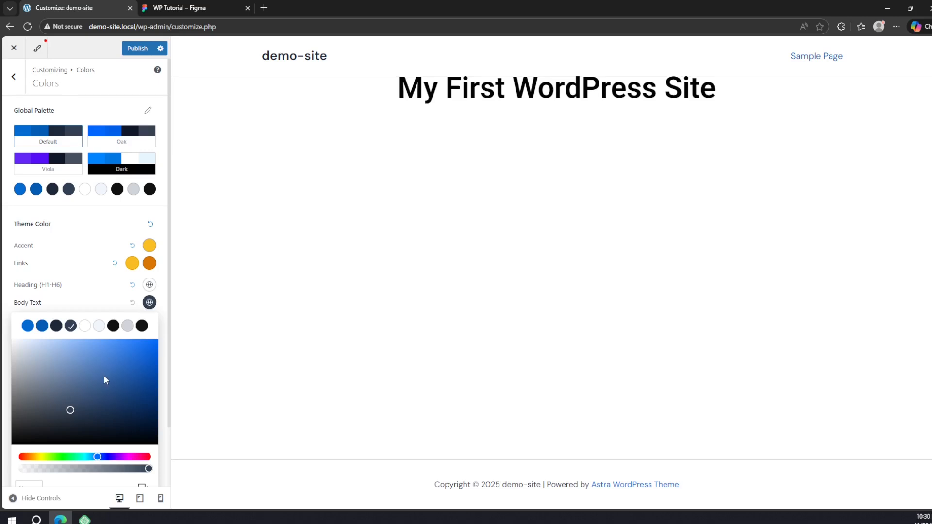
pyautogui.scroll(-2, 85, 414)
pyautogui.click(61, 444)
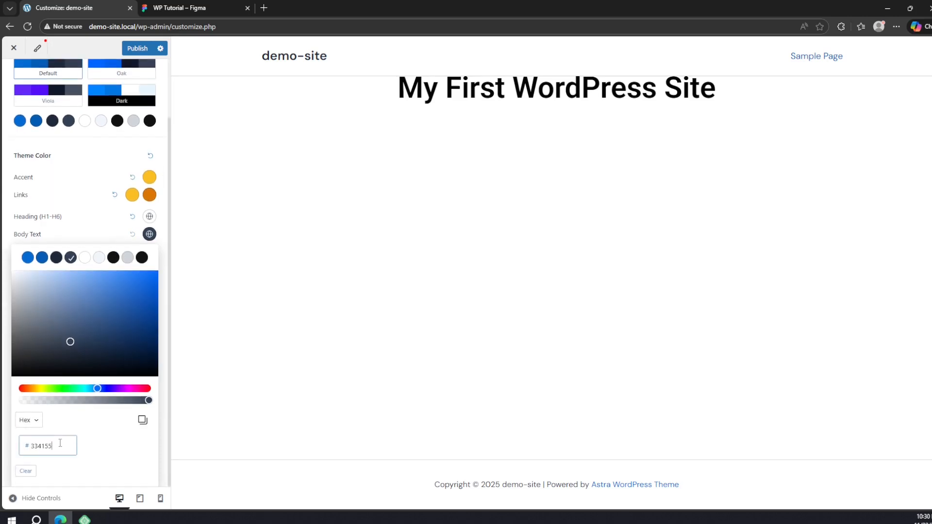
pyautogui.doubleClick(60, 444)
pyautogui.write('E6ECFB')
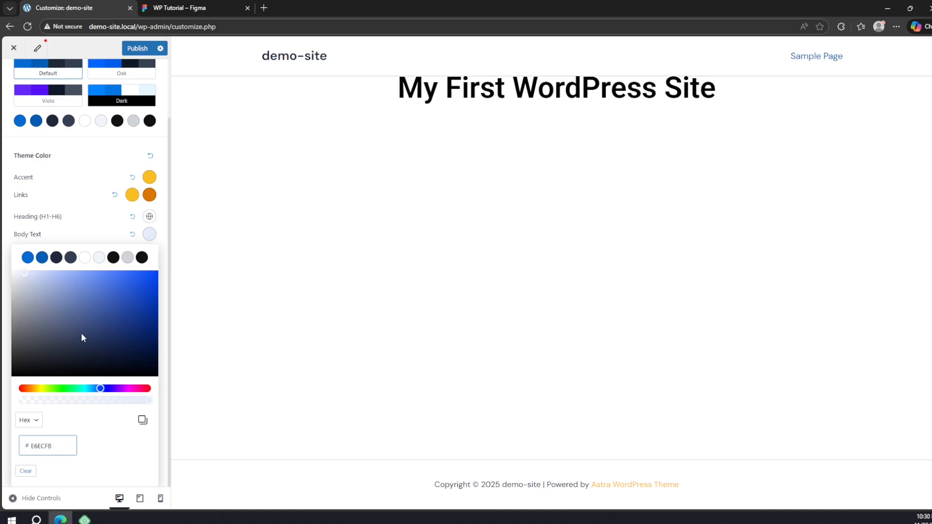
pyautogui.click(95, 231)
pyautogui.click(95, 231)
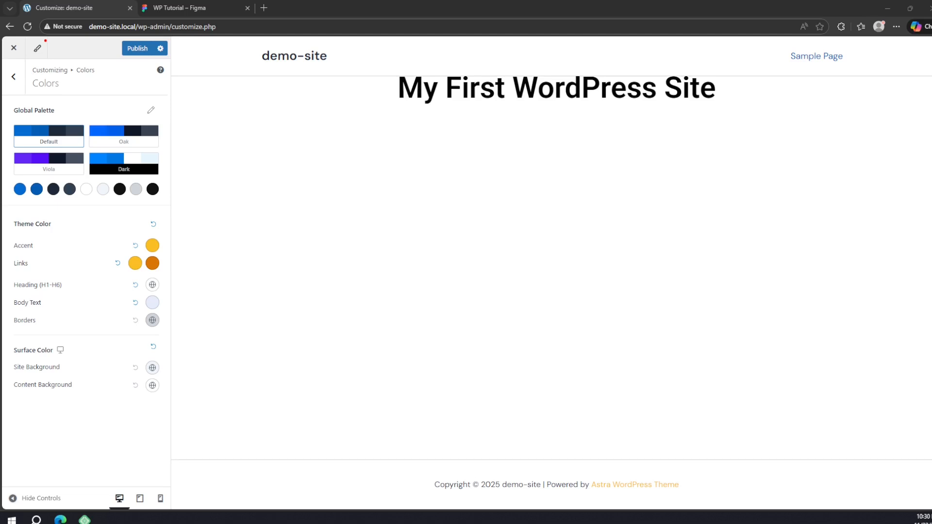
# Set the site background surface color to #1F2937
pyautogui.click(152, 367)
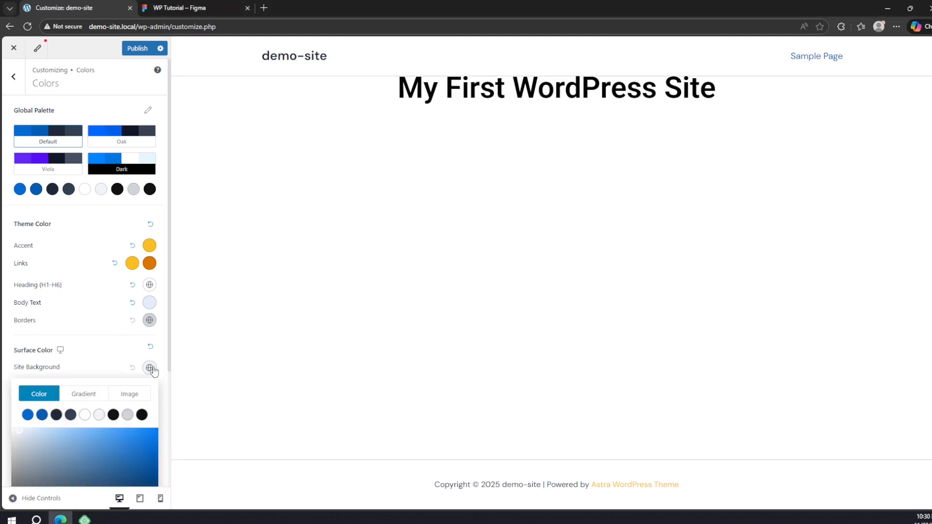
pyautogui.scroll(-3, 94, 416)
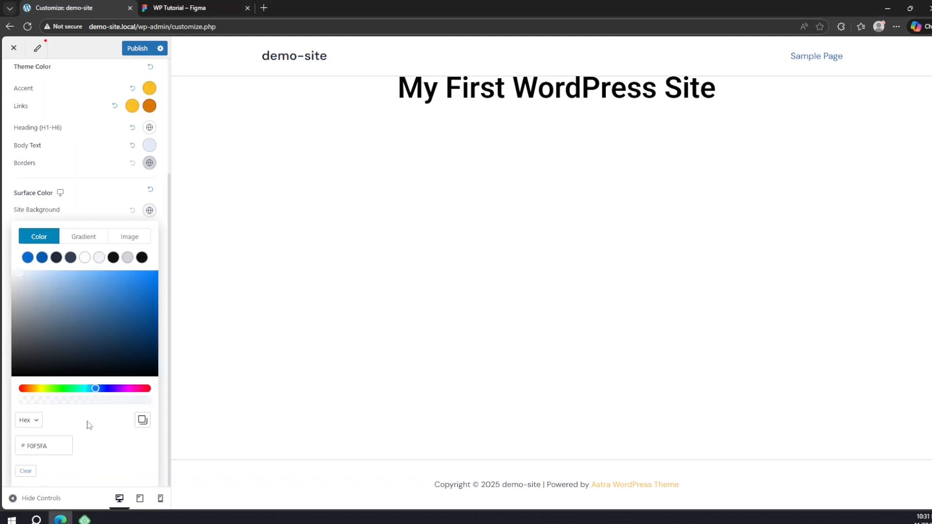
pyautogui.click(58, 441)
pyautogui.hotkey('ctrl', 'a')
pyautogui.write('1F2937')
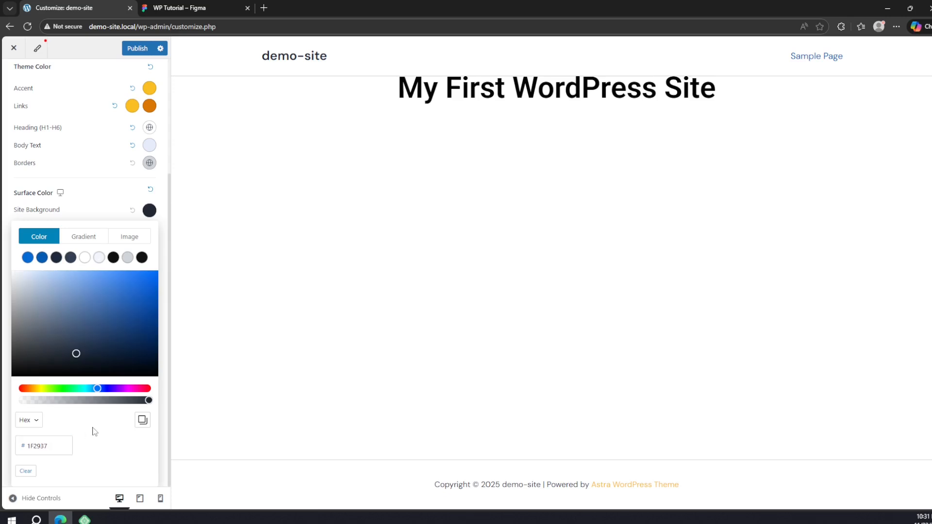
pyautogui.click(104, 195)
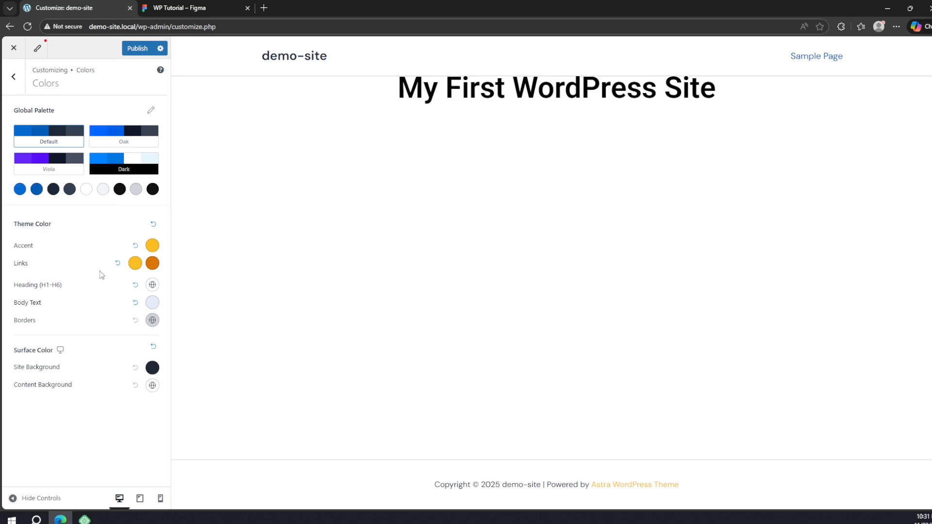
# Set the content background surface color to #374151
pyautogui.click(153, 386)
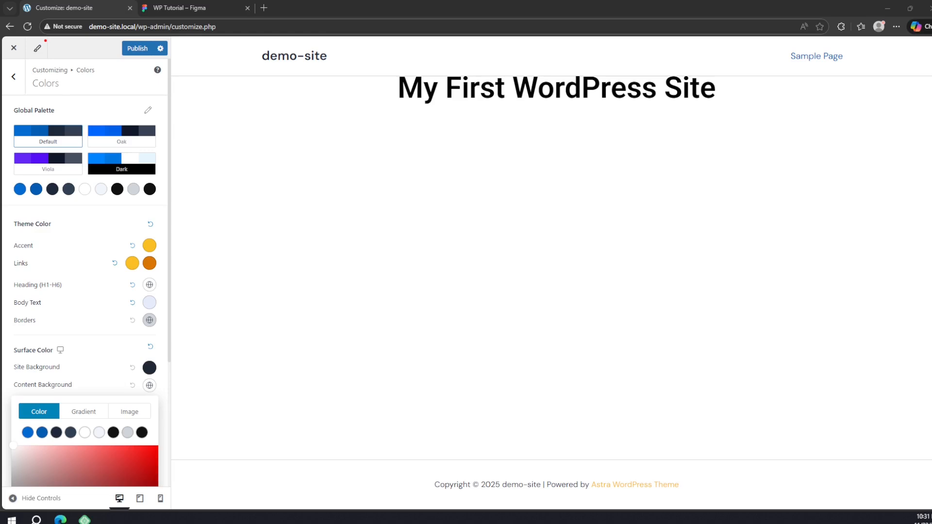
pyautogui.click(149, 386)
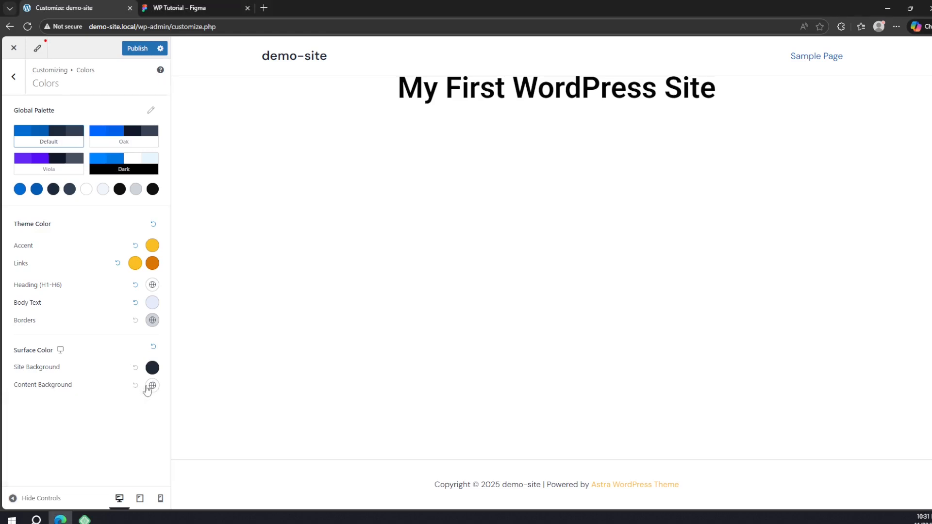
pyautogui.click(152, 386)
pyautogui.scroll(-4, 97, 398)
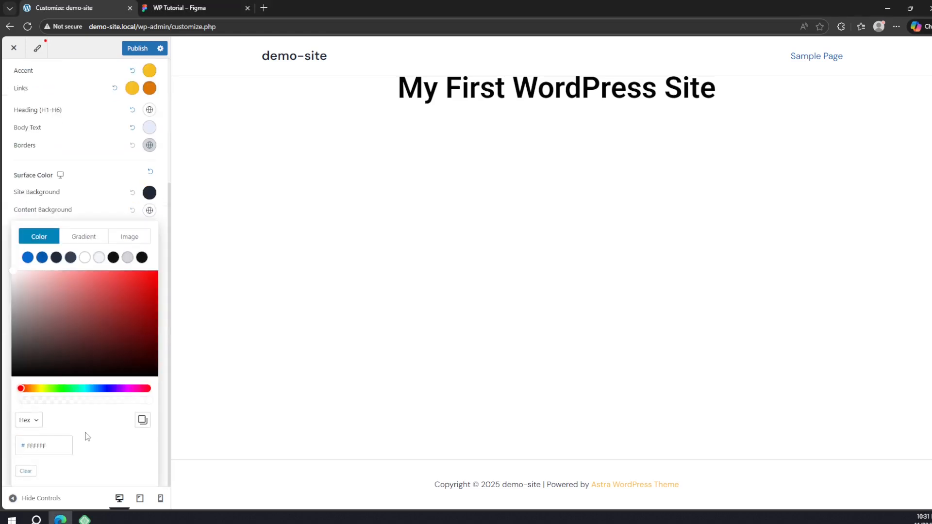
pyautogui.click(63, 439)
pyautogui.hotkey('ctrl', 'a')
pyautogui.write('374151')
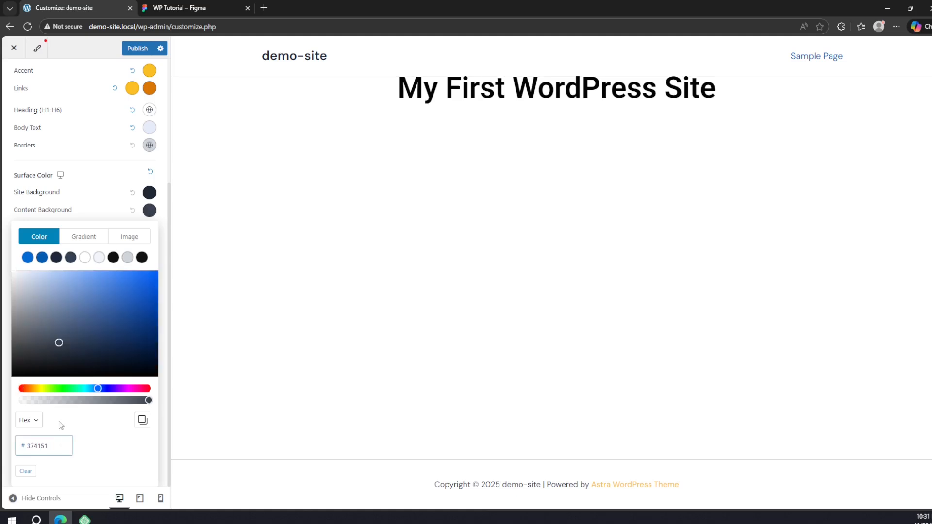
pyautogui.click(78, 168)
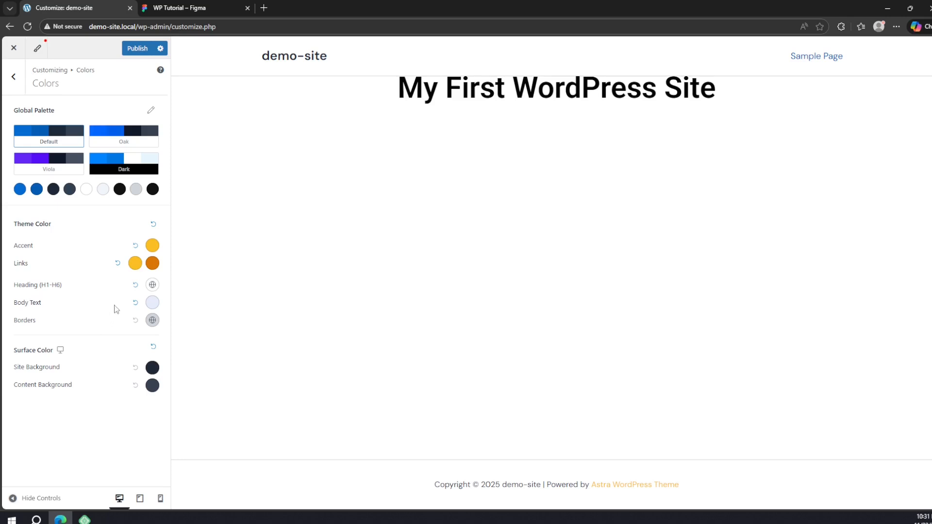
# Publish the color changes and review the global container layout, style and width settings
pyautogui.click(130, 53)
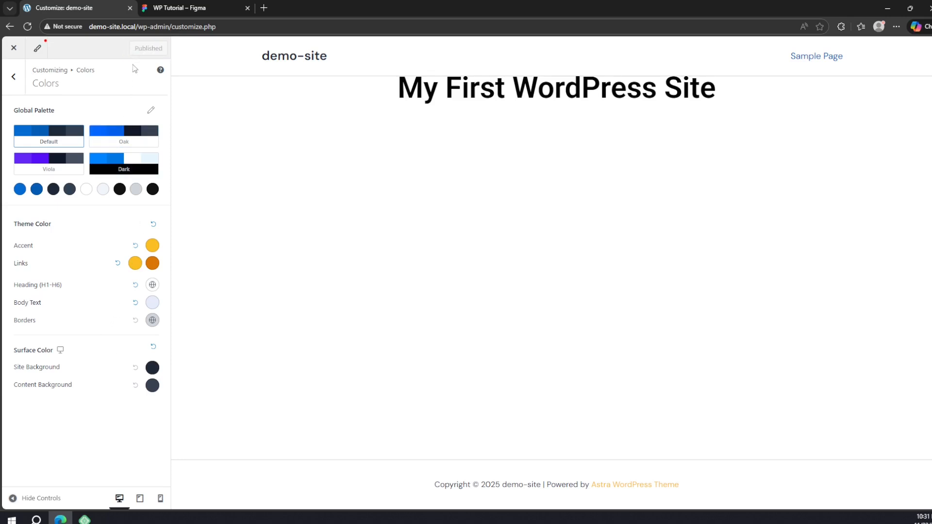
pyautogui.click(13, 84)
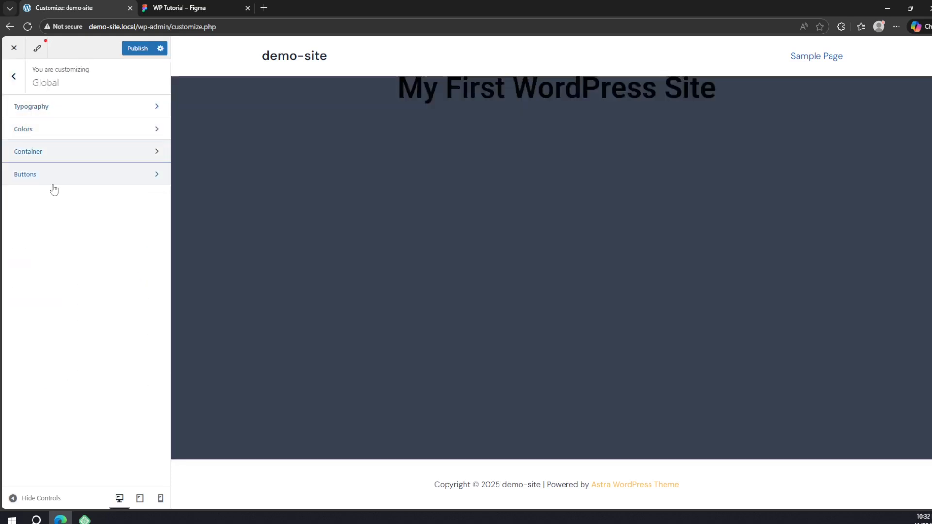
pyautogui.click(84, 153)
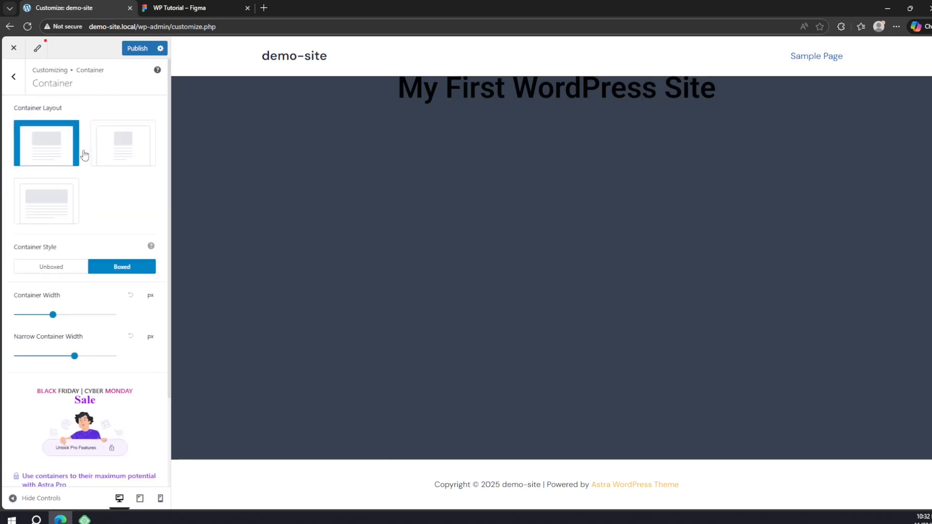
pyautogui.scroll(-3, 92, 267)
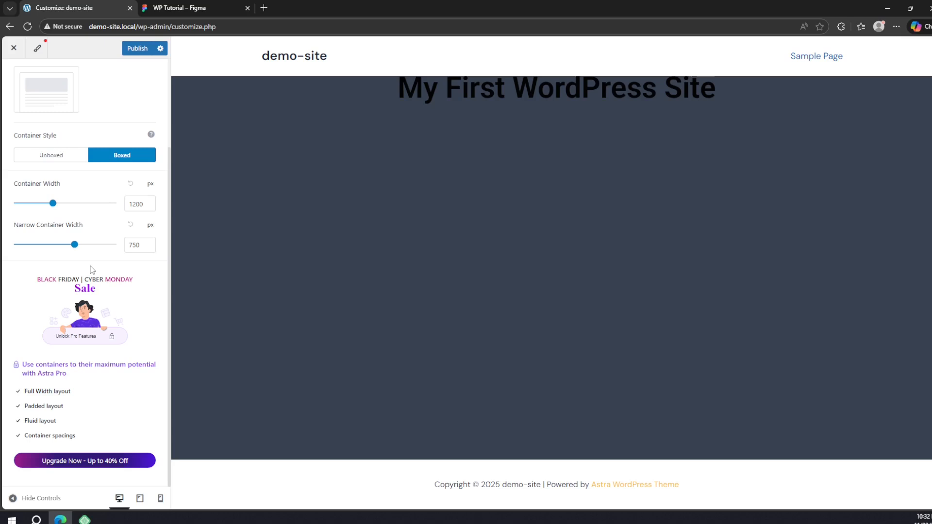
pyautogui.scroll(3, 92, 270)
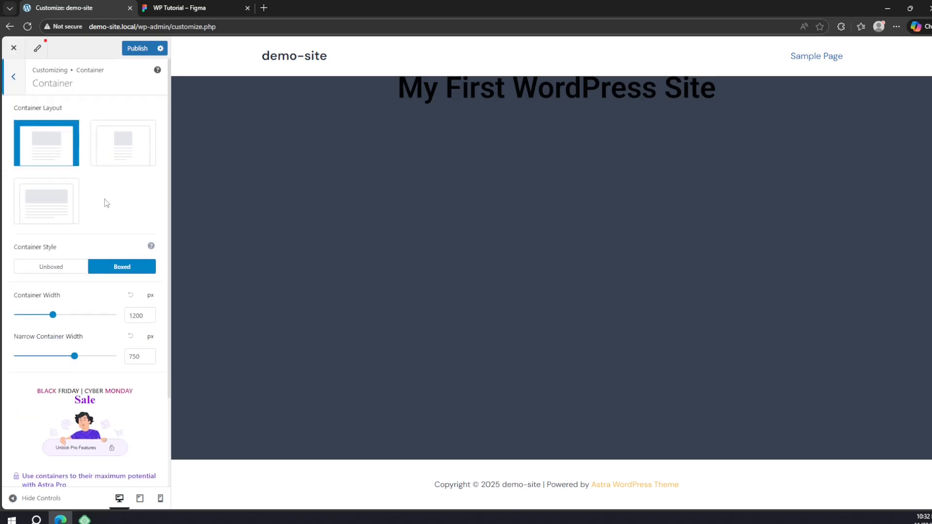
pyautogui.click(14, 87)
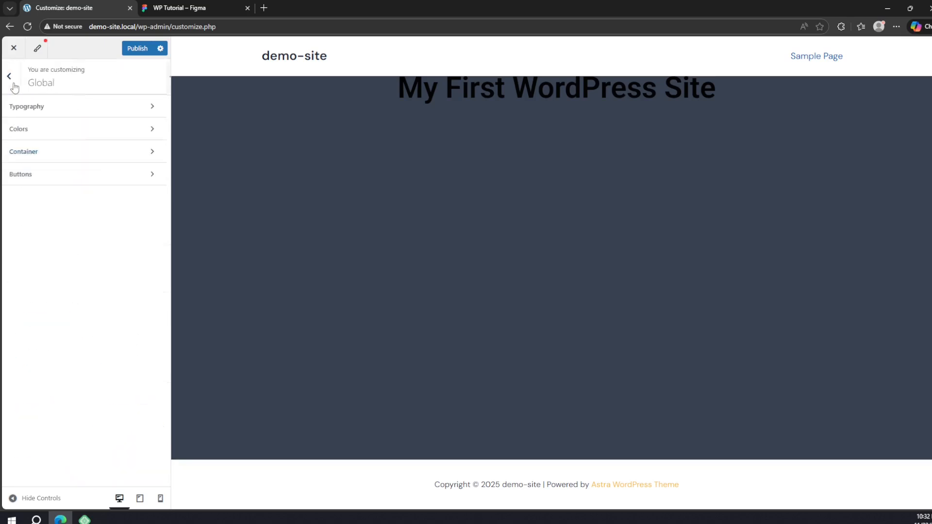
# Compare the global button settings with the Figma design and apply the filled, fully rounded preset to primary buttons
pyautogui.click(49, 180)
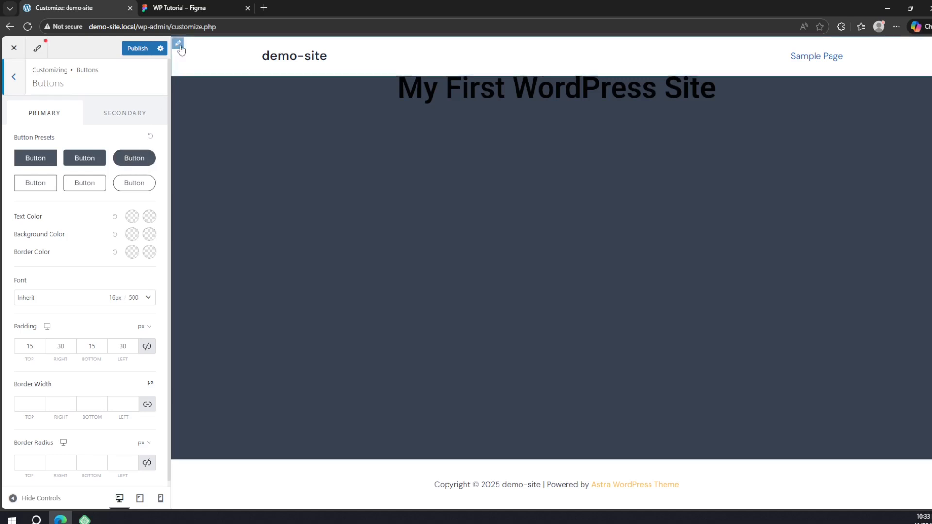
pyautogui.click(190, 10)
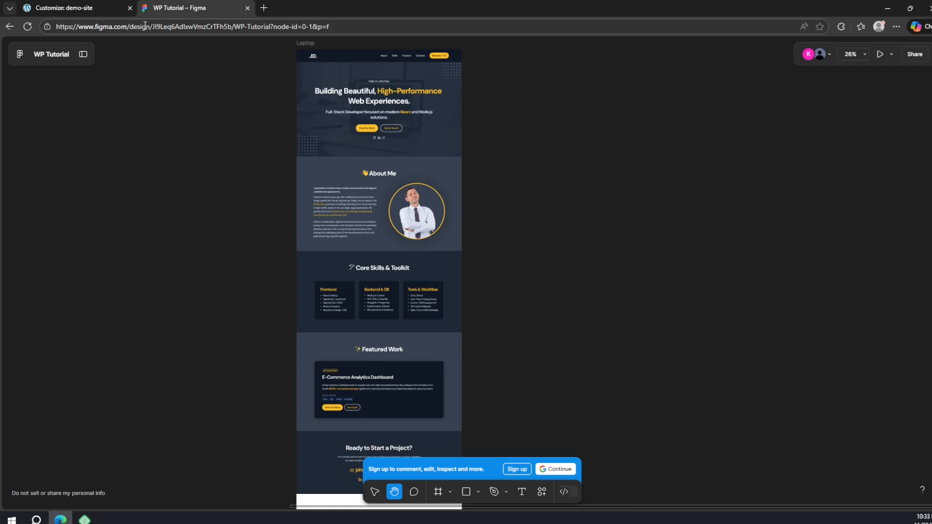
pyautogui.click(97, 6)
pyautogui.click(136, 165)
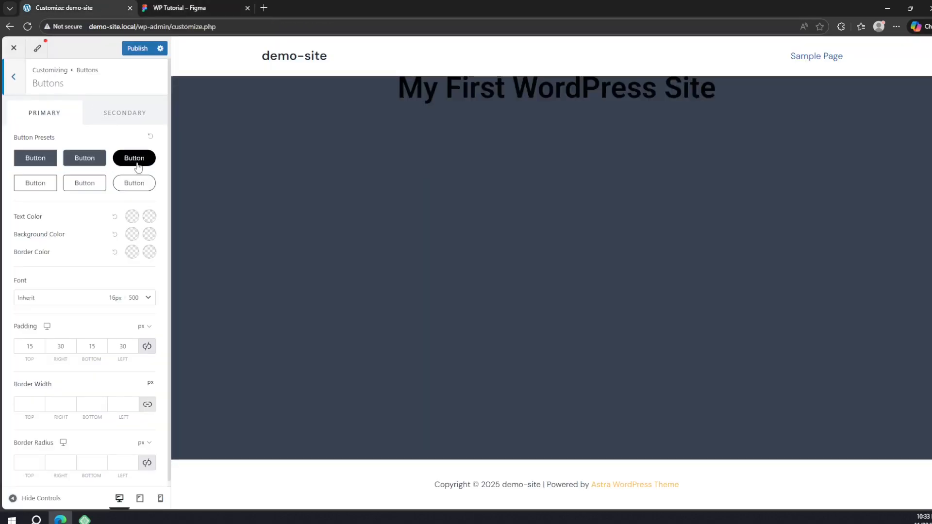
pyautogui.click(137, 164)
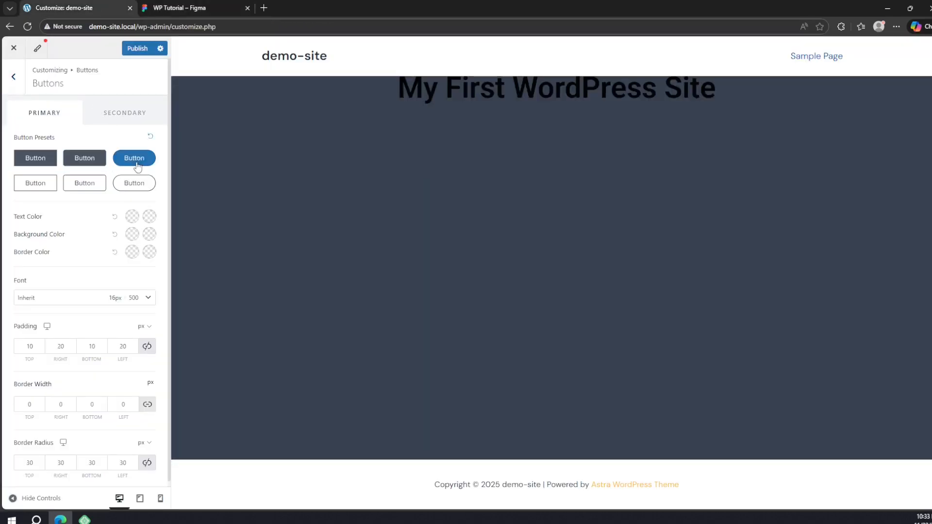
# Set the primary button's normal background color to #FBBF24
pyautogui.scroll(-1, 83, 215)
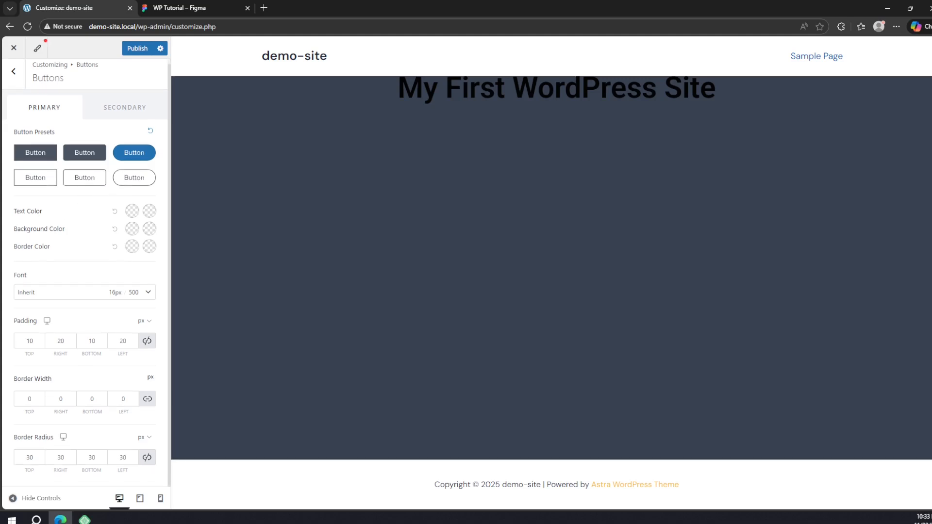
pyautogui.click(132, 230)
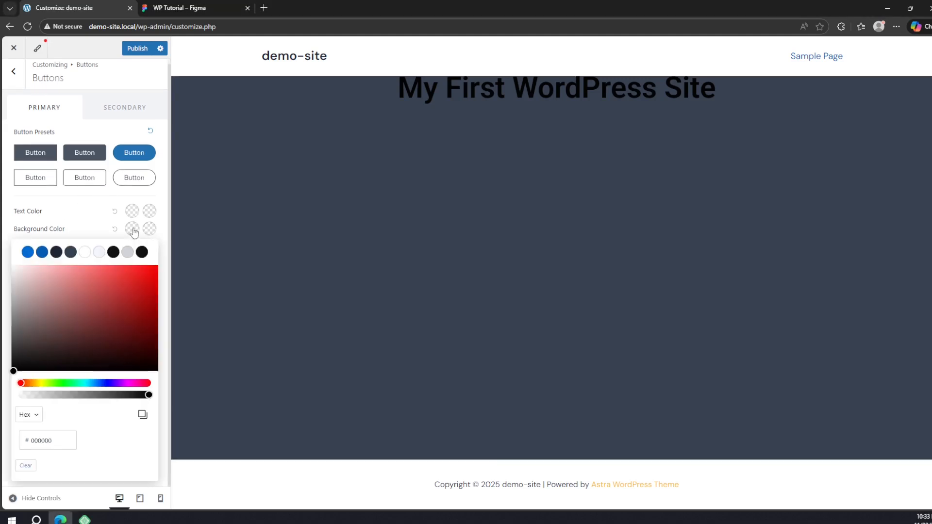
pyautogui.doubleClick(61, 442)
pyautogui.write('fbbf24')
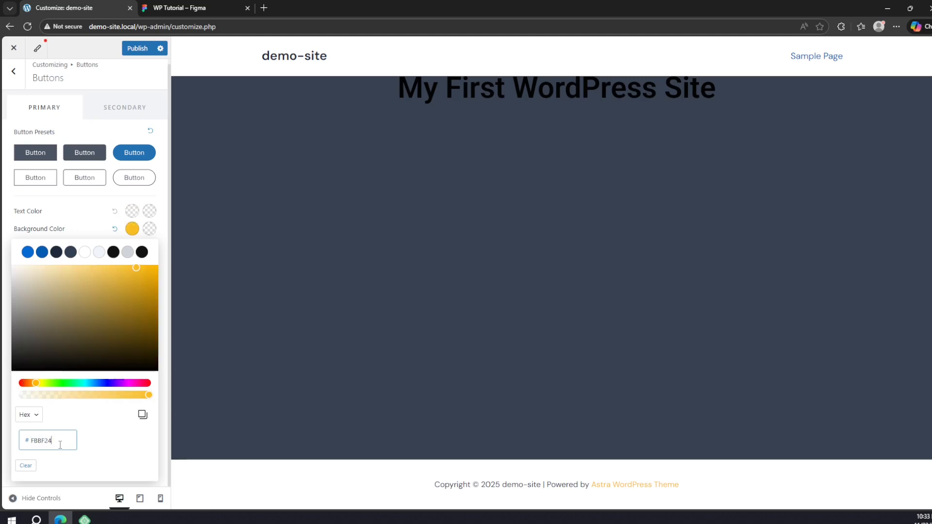
pyautogui.click(84, 230)
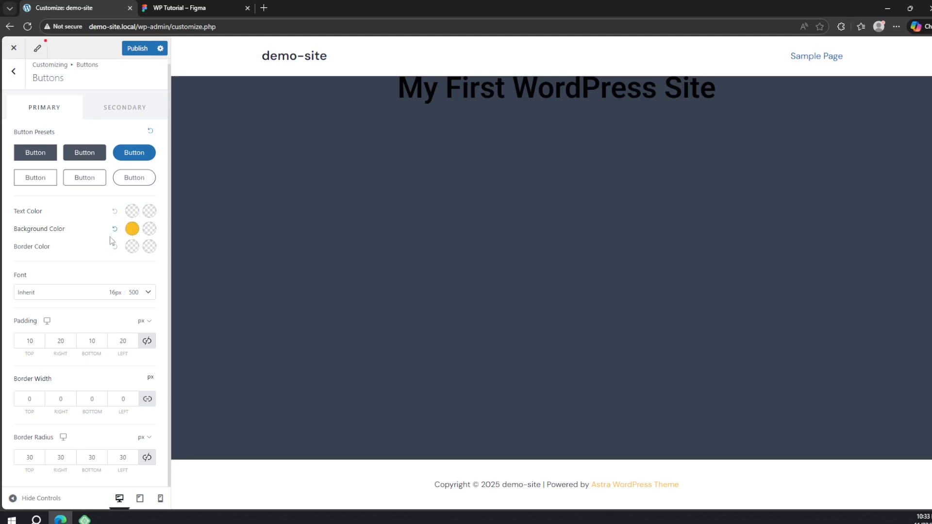
# Set the primary button's normal text color to #111827
pyautogui.click(133, 213)
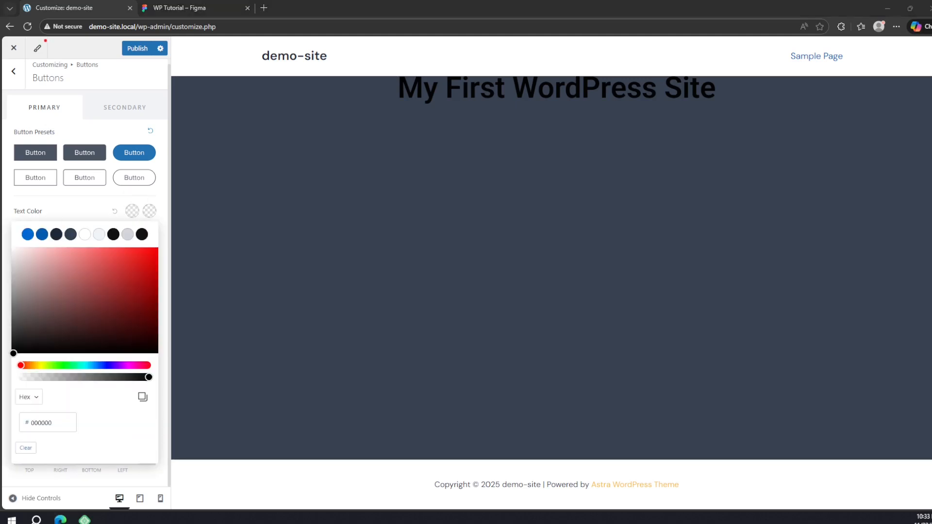
pyautogui.doubleClick(41, 423)
pyautogui.write('111827')
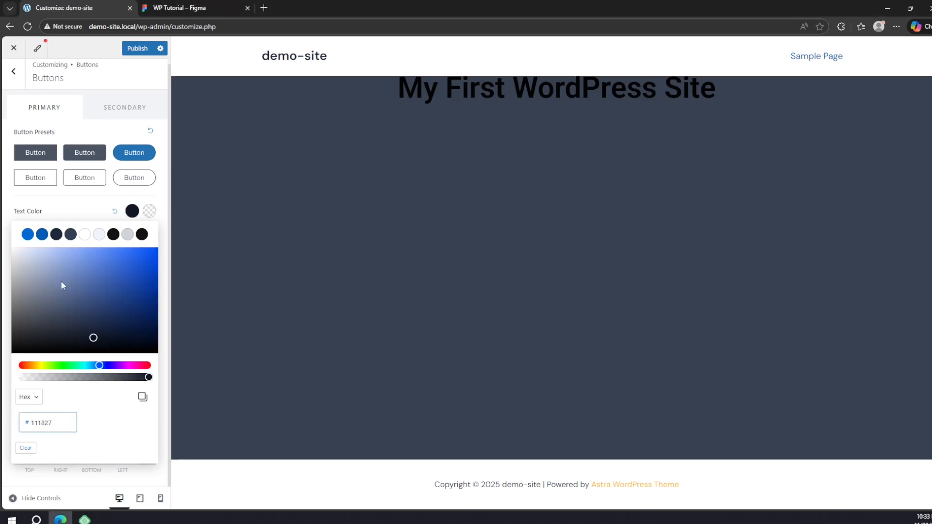
# Set the primary button's font size to 18 px
pyautogui.click(87, 211)
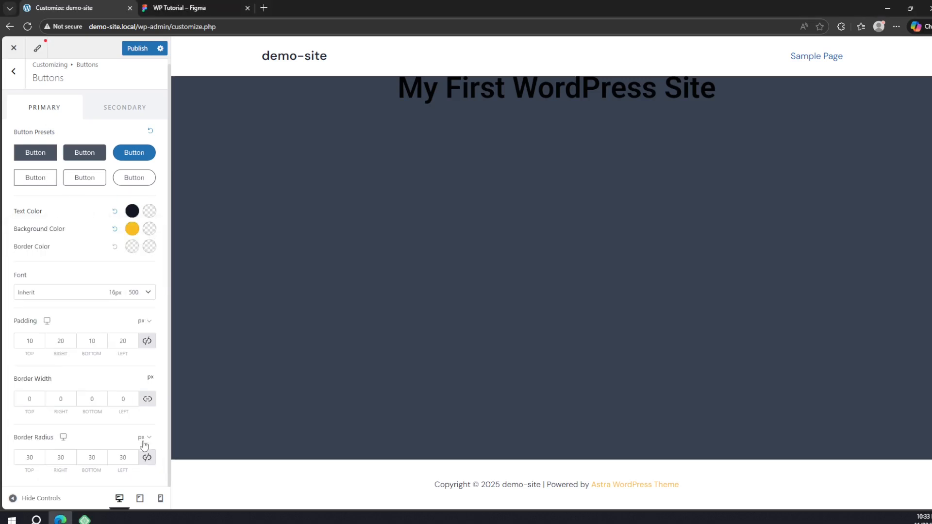
pyautogui.click(100, 338)
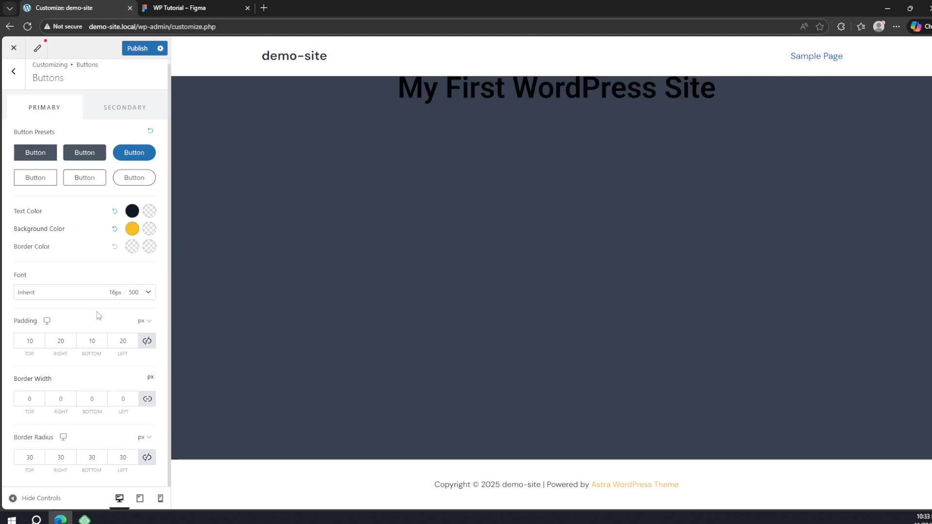
pyautogui.click(130, 298)
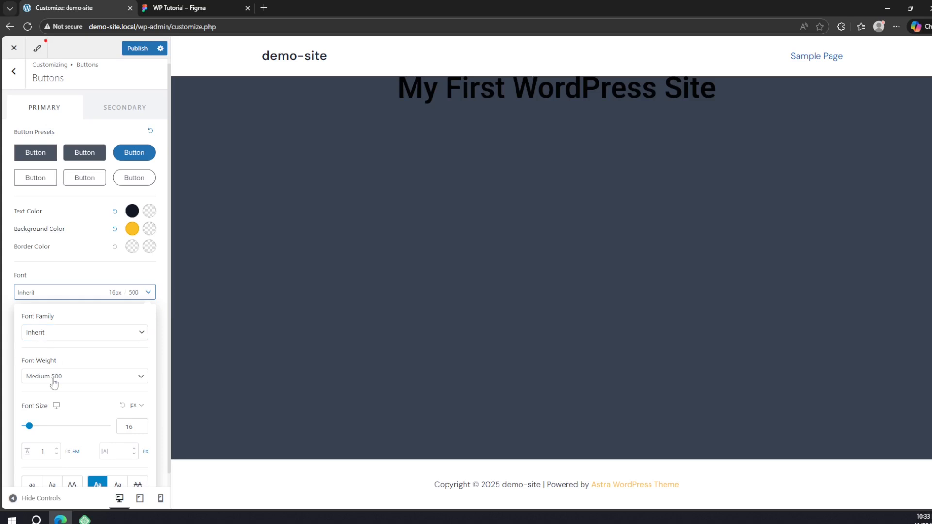
pyautogui.click(138, 427)
pyautogui.write('8')
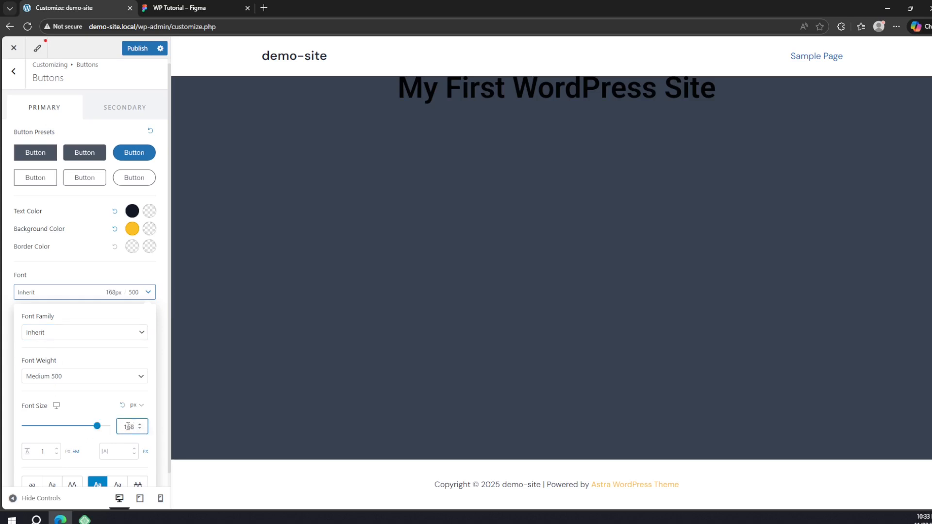
pyautogui.press('BackSpace')
pyautogui.scroll(-1, 105, 442)
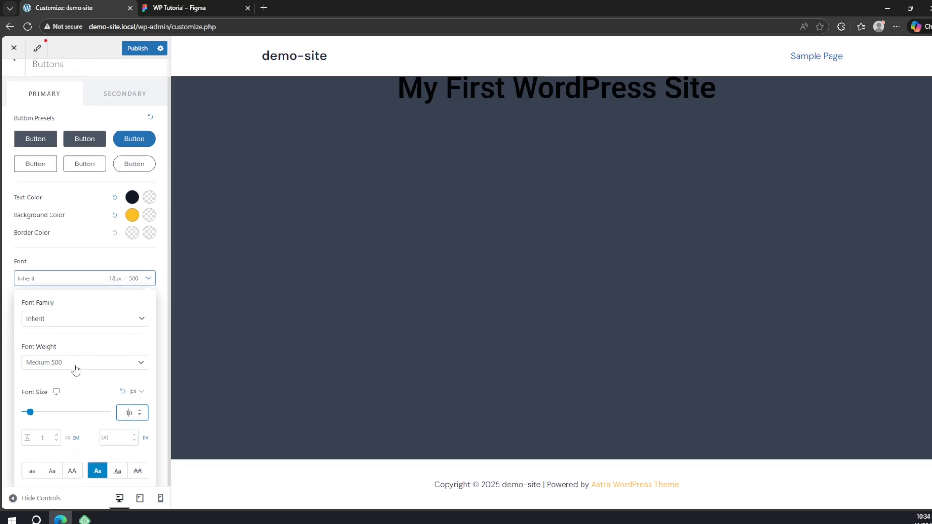
pyautogui.click(66, 248)
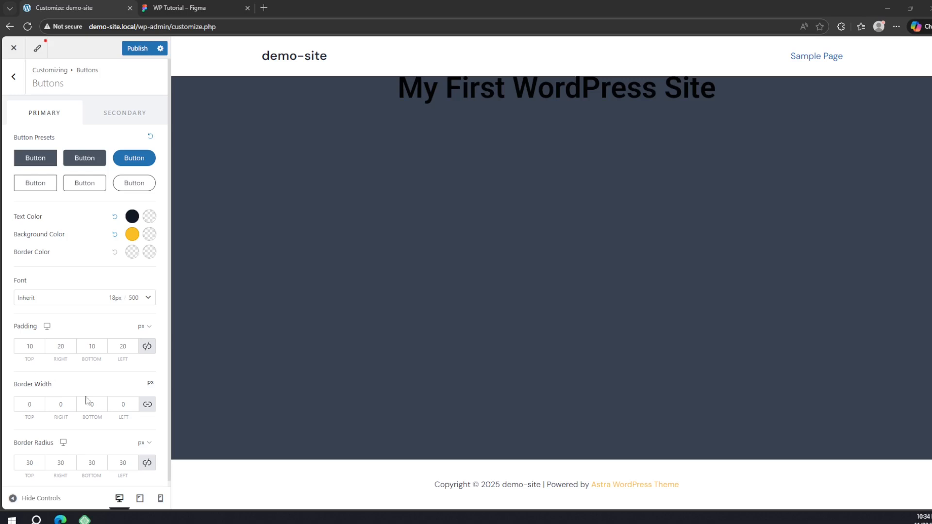
pyautogui.click(34, 347)
pyautogui.doubleClick(30, 347)
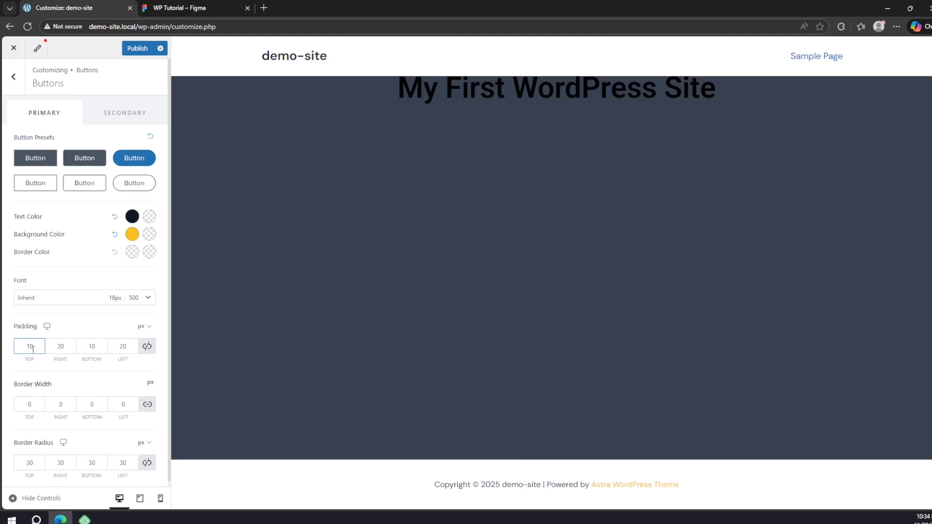
pyautogui.scroll(-1, 41, 369)
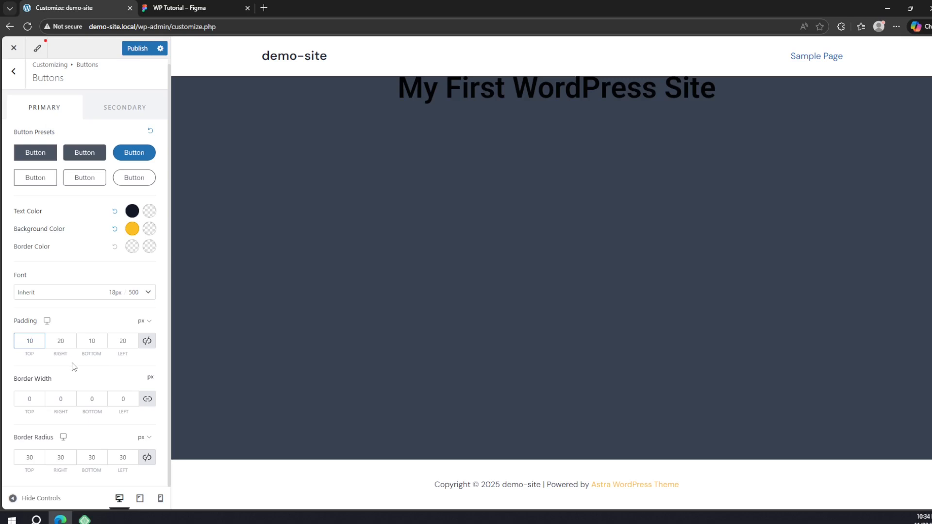
pyautogui.scroll(1, 68, 396)
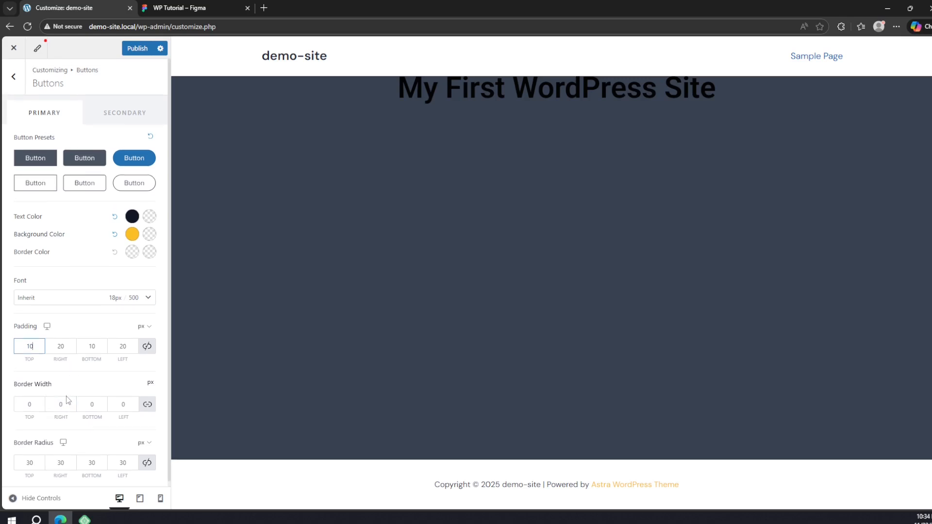
# Apply the outlined, fully rounded preset to the secondary buttons
pyautogui.click(120, 122)
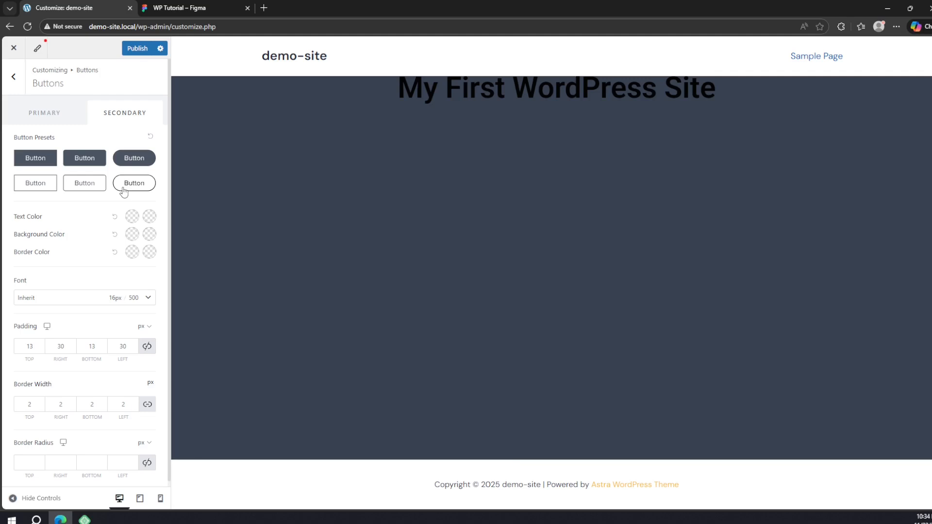
pyautogui.click(123, 189)
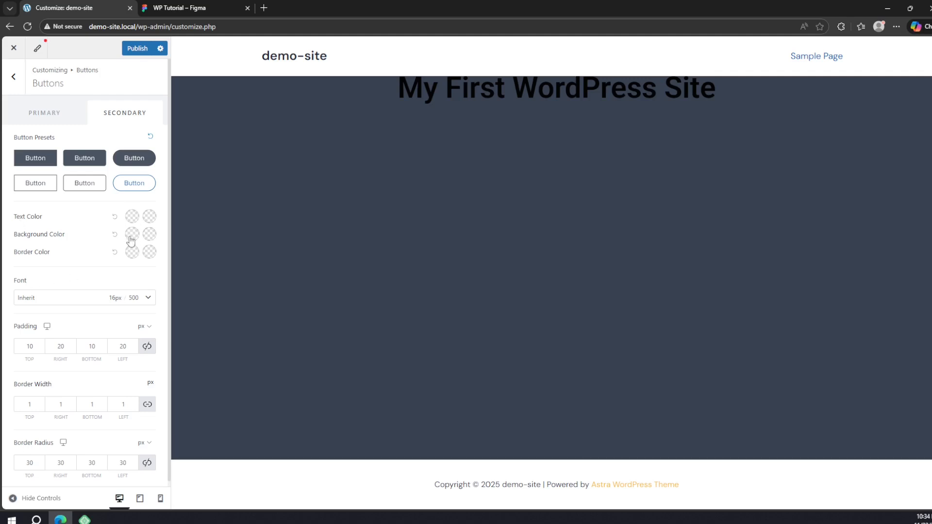
# Try the white #FFFFFF palette color as the secondary button's normal border color
pyautogui.click(131, 252)
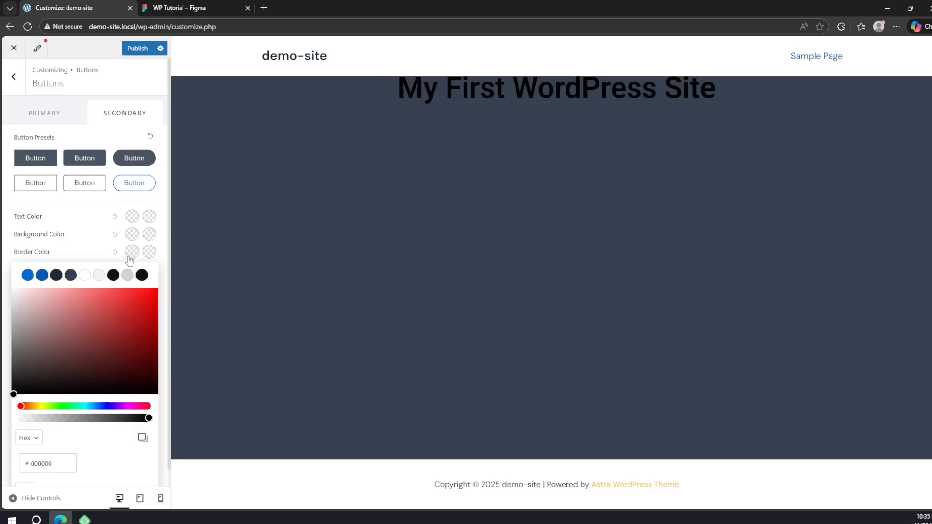
pyautogui.click(85, 276)
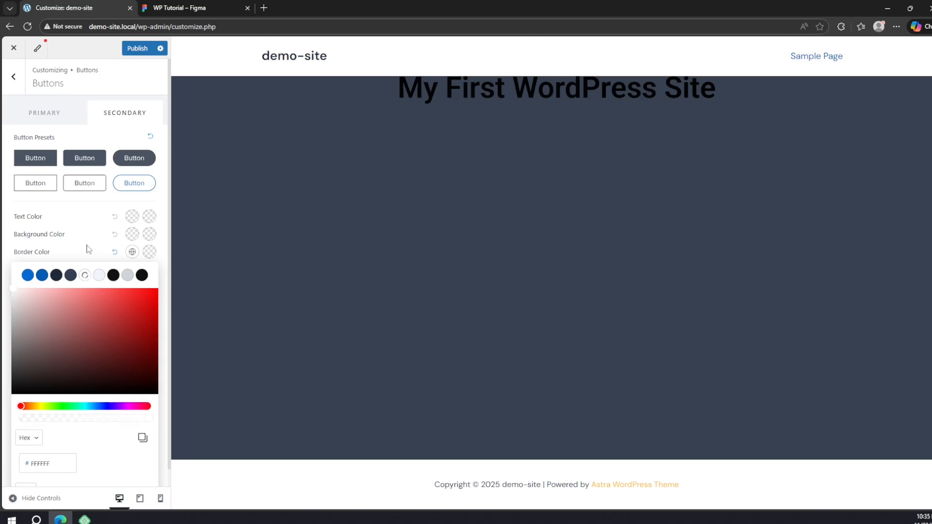
pyautogui.click(65, 246)
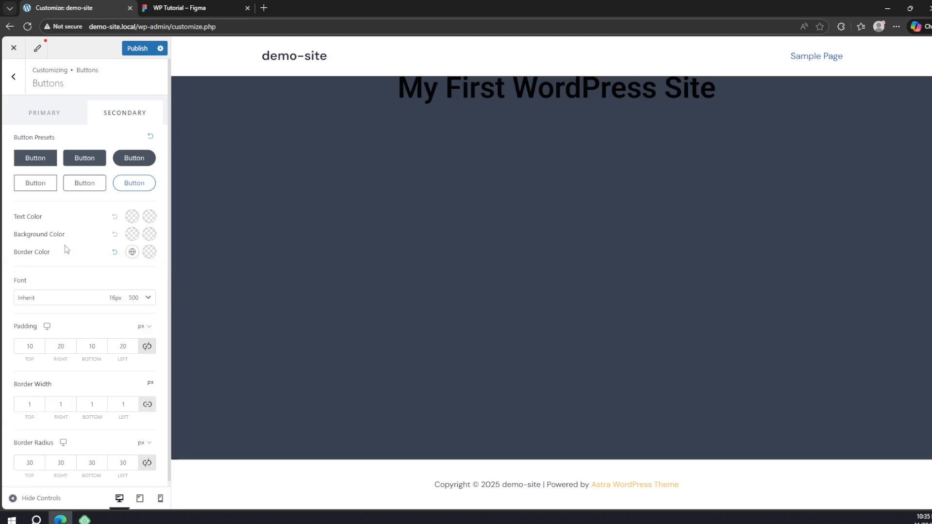
pyautogui.click(132, 252)
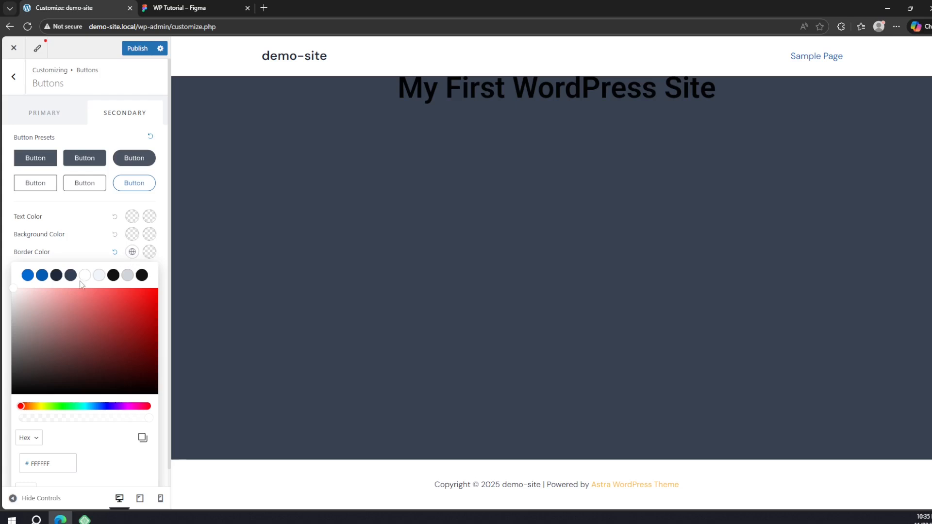
pyautogui.click(84, 275)
pyautogui.click(68, 252)
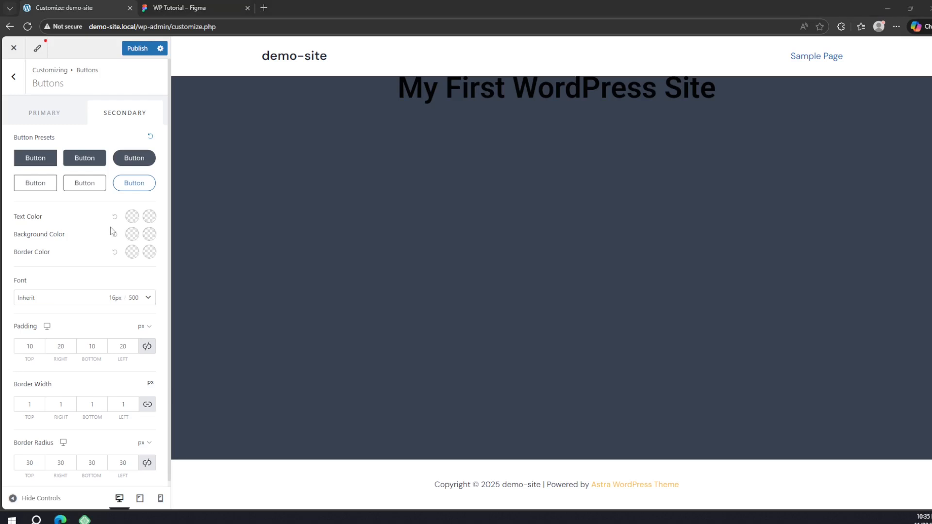
# Set the secondary button's normal text color to #FBBF24
pyautogui.click(132, 219)
pyautogui.click(51, 427)
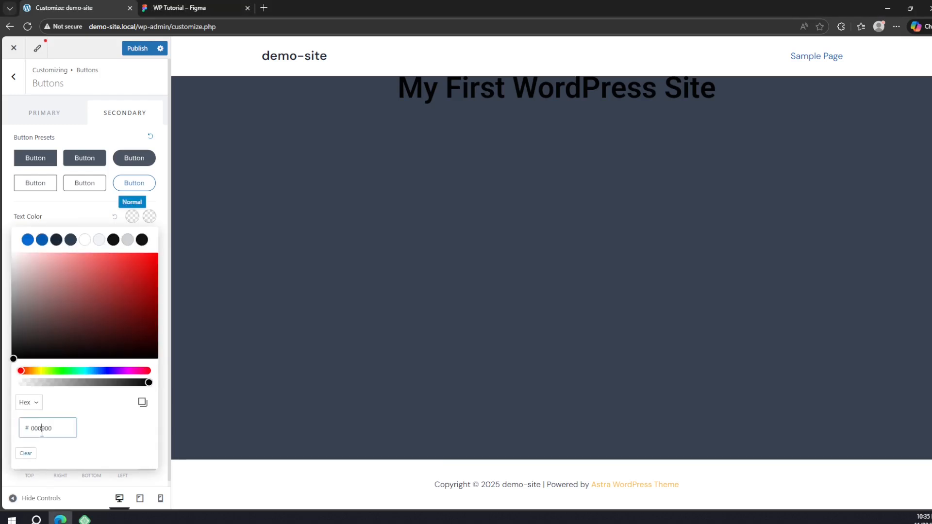
pyautogui.hotkey('ctrl', 'a')
pyautogui.write('FBBF24')
pyautogui.click(60, 202)
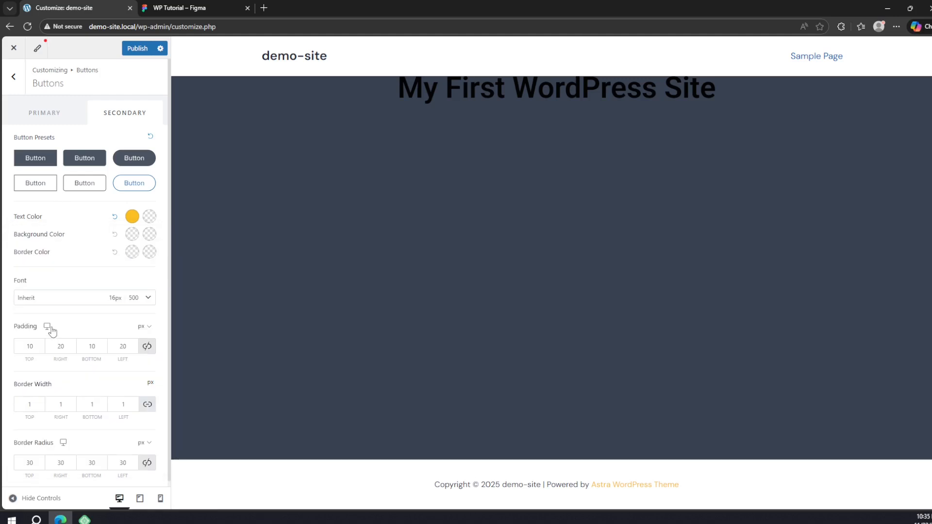
# Set the secondary button's font size to 18 px and its font family to DM Sans
pyautogui.click(118, 300)
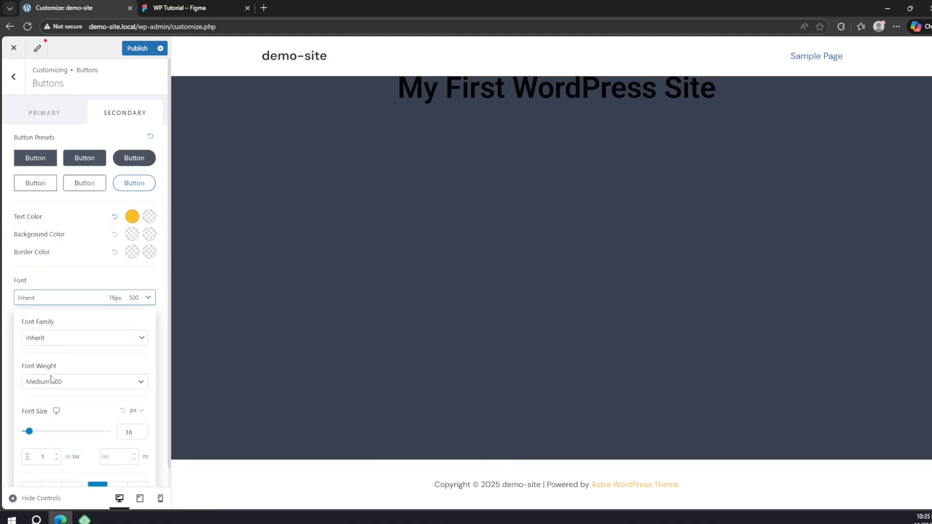
pyautogui.click(136, 432)
pyautogui.scroll(6, 137, 433)
pyautogui.scroll(-1, 106, 439)
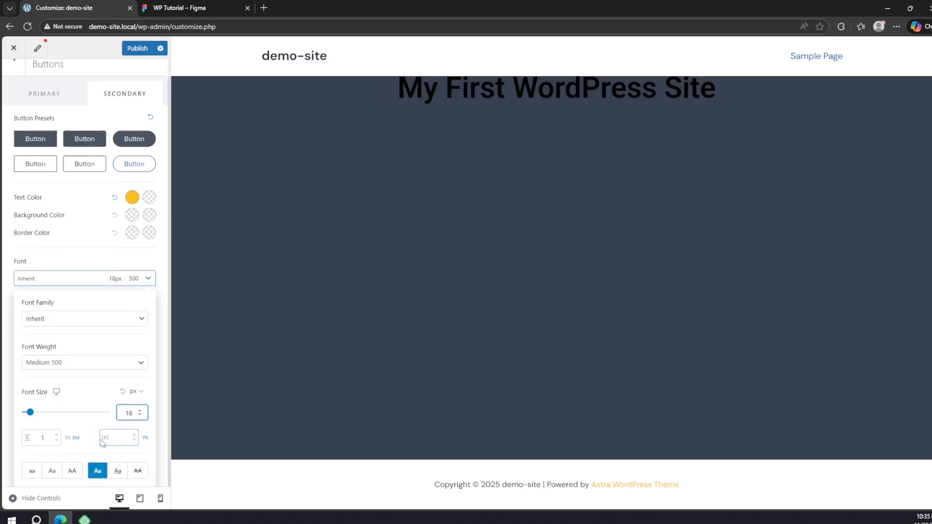
pyautogui.click(56, 320)
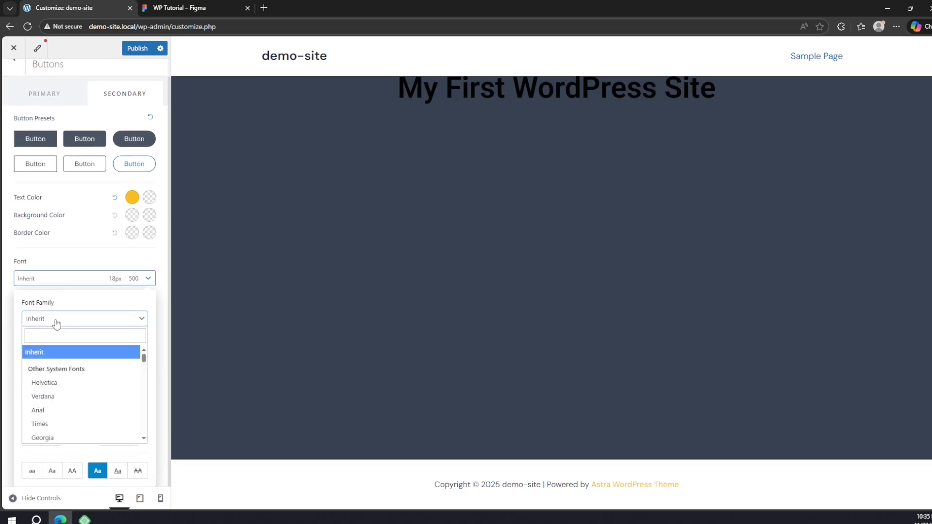
pyautogui.write('d')
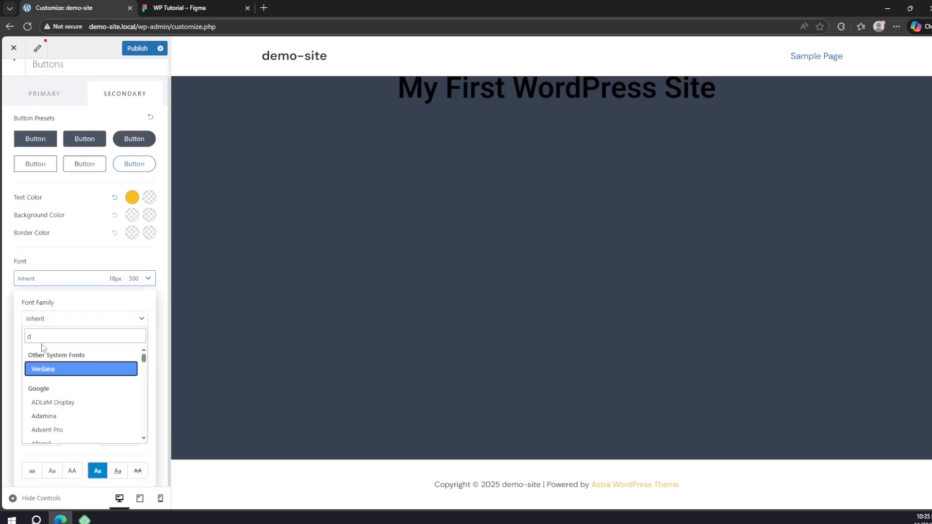
pyautogui.write('m')
pyautogui.press('Tab')
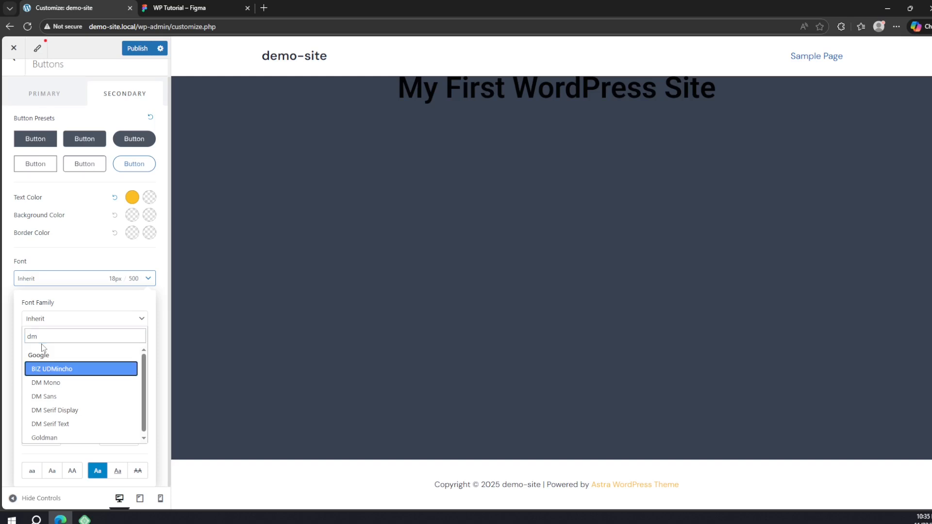
pyautogui.click(74, 396)
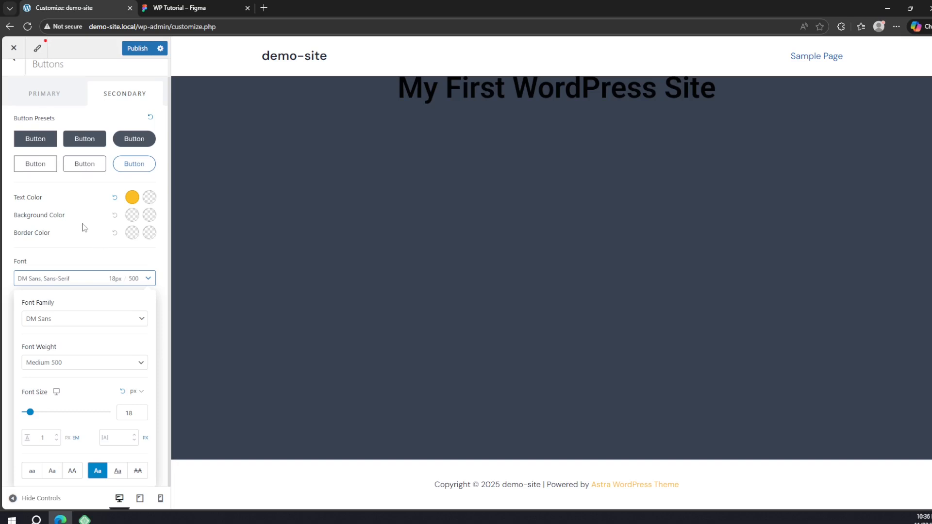
# Change the primary button's font family to DM Sans
pyautogui.click(59, 100)
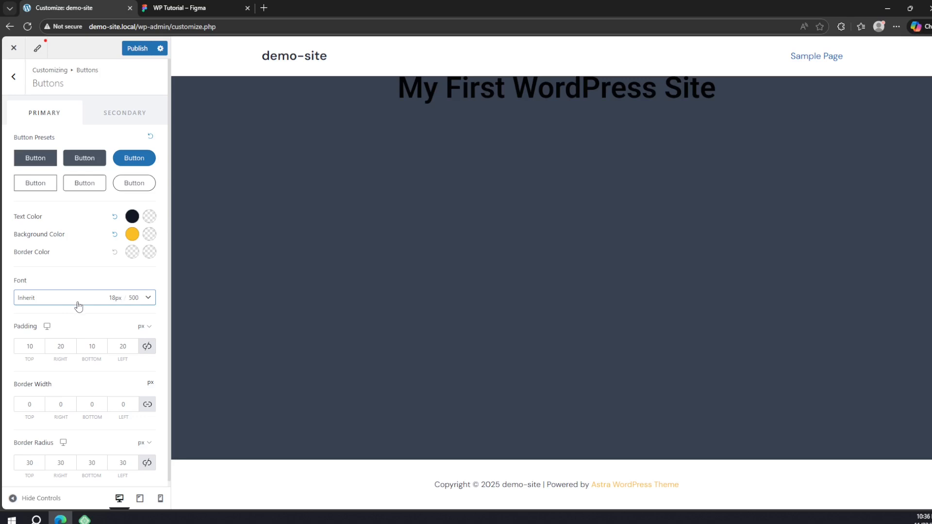
pyautogui.click(72, 302)
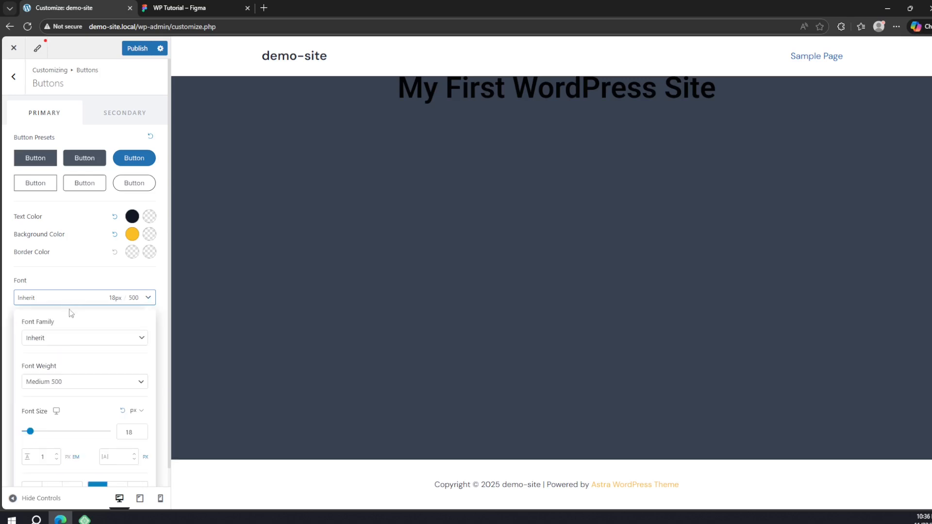
pyautogui.click(63, 343)
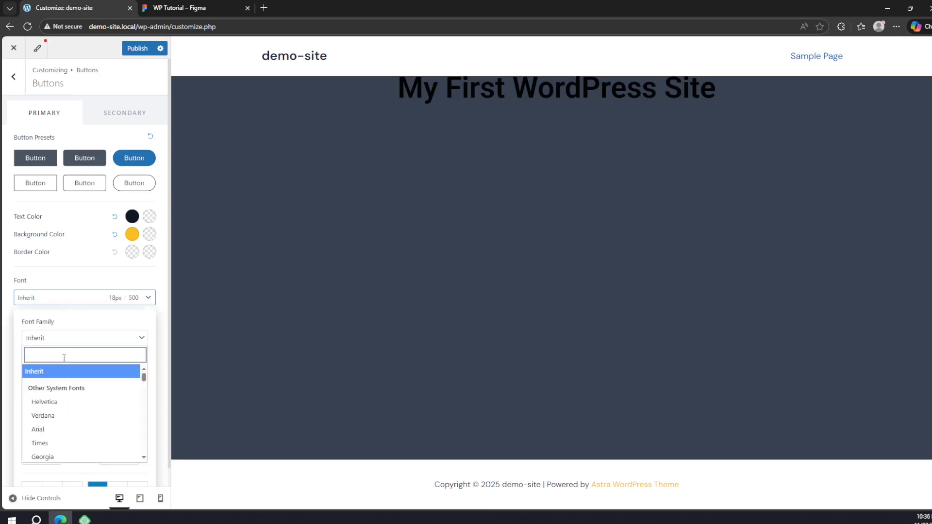
pyautogui.write('dm san')
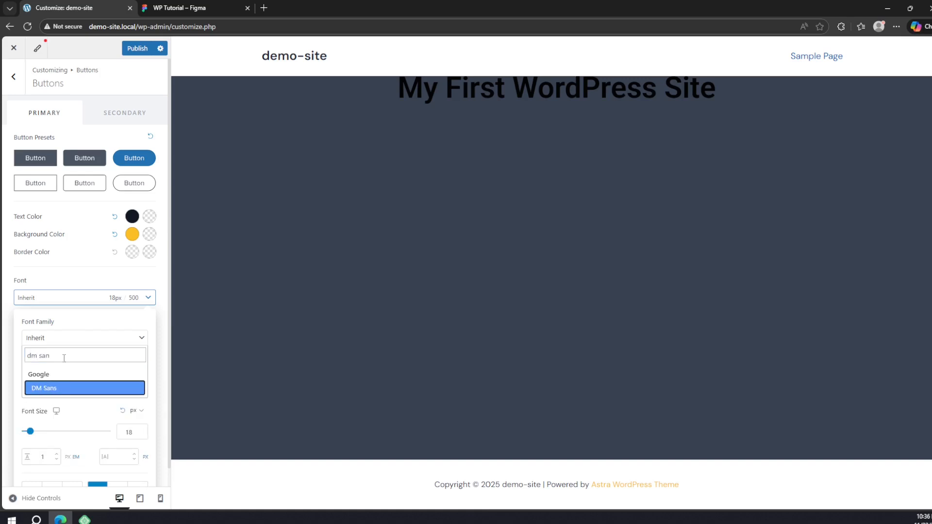
pyautogui.click(53, 387)
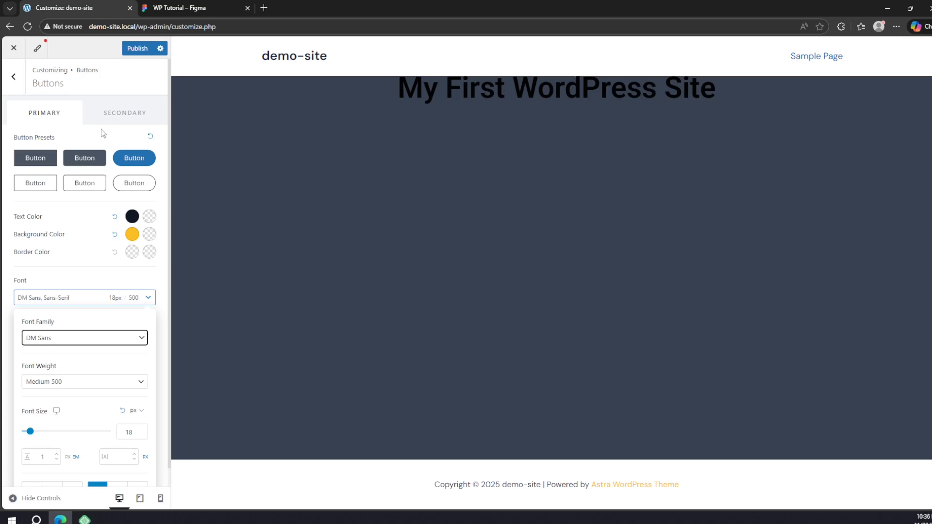
pyautogui.click(68, 278)
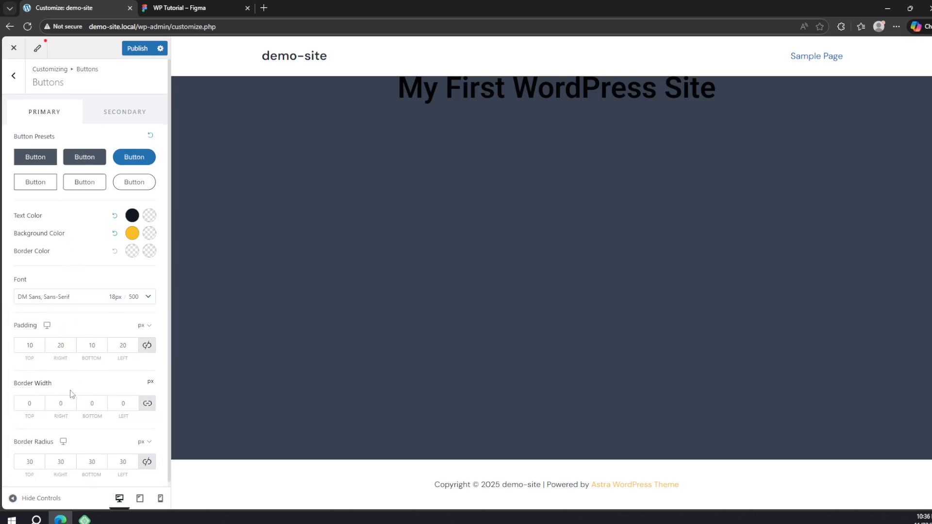
# Publish the button changes and return to the customizer's main list of sections
pyautogui.click(136, 48)
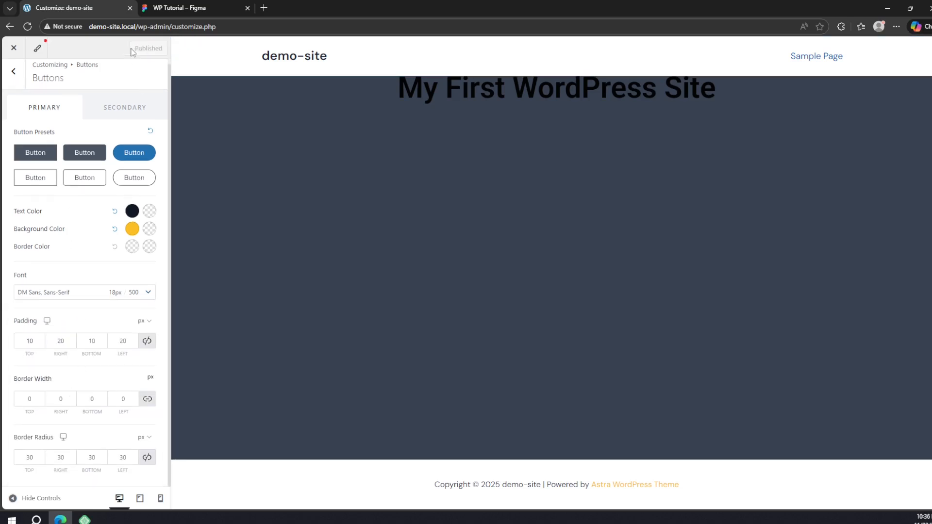
pyautogui.click(13, 73)
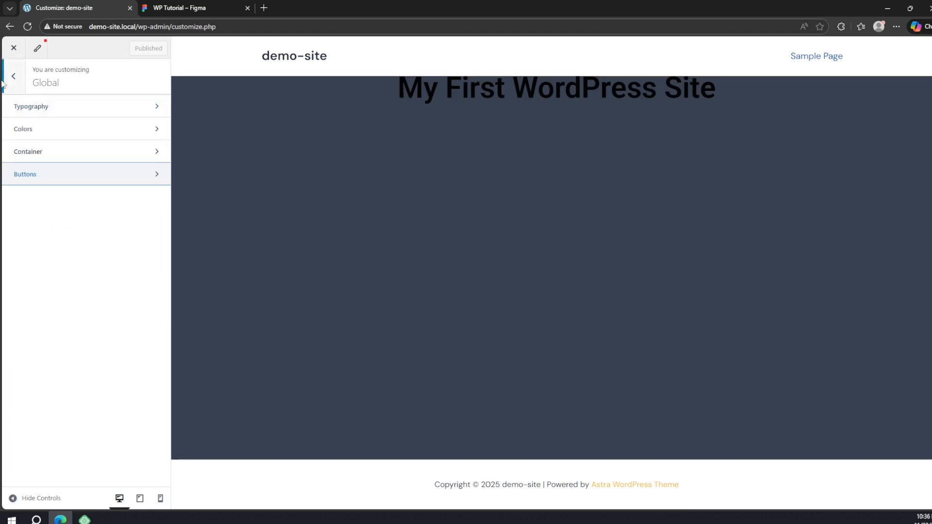
pyautogui.click(7, 82)
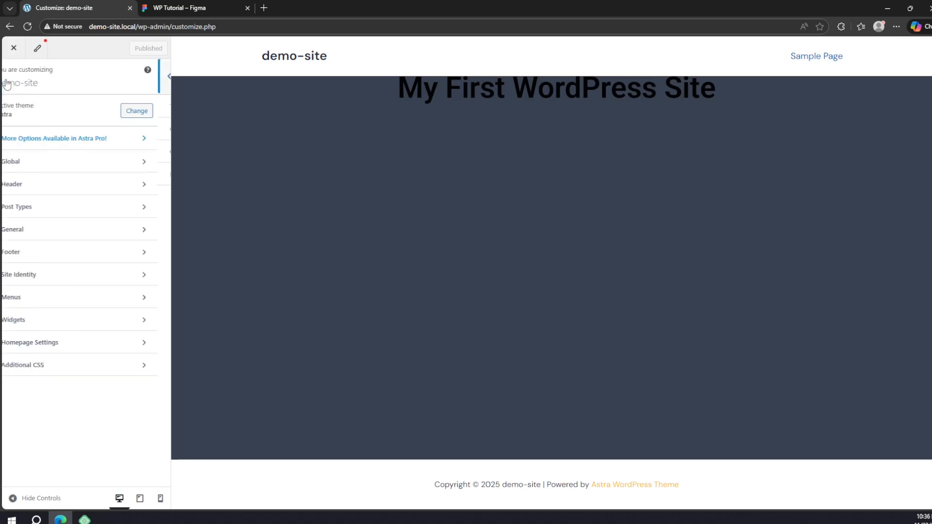